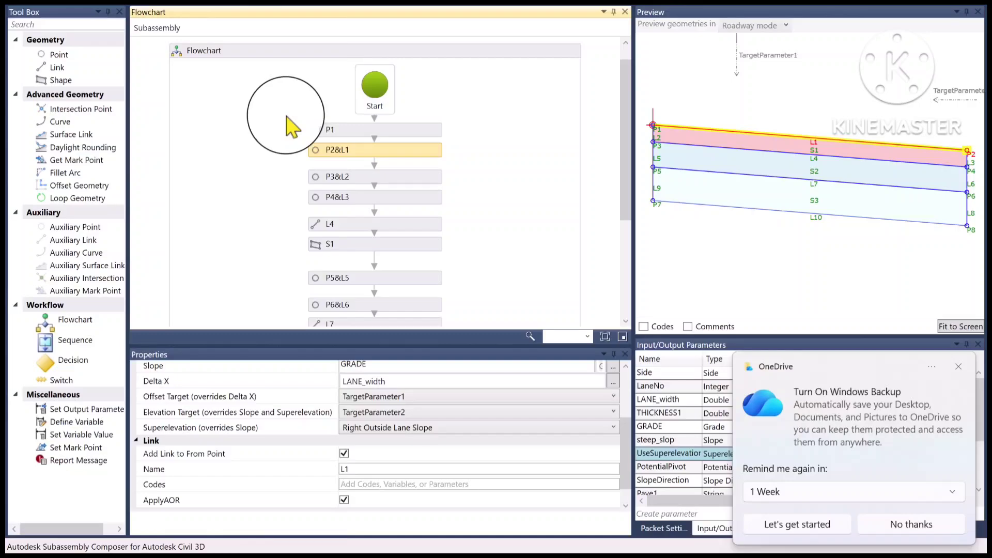
Step: Dismiss the OneDrive notification and review the UseSuperelevation, PotentialPivot and SlopeDirection input parameters of the subassembly
click(958, 366)
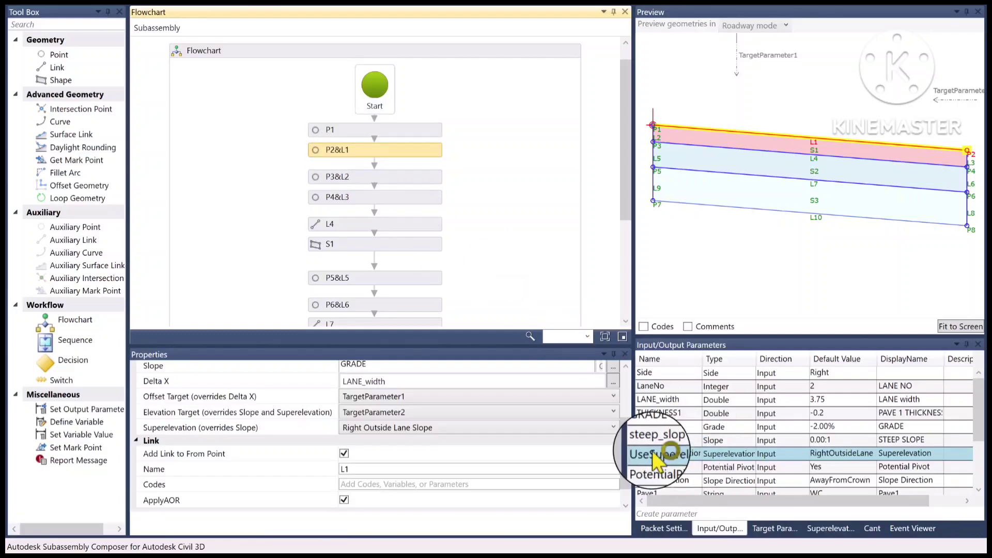
click(681, 453)
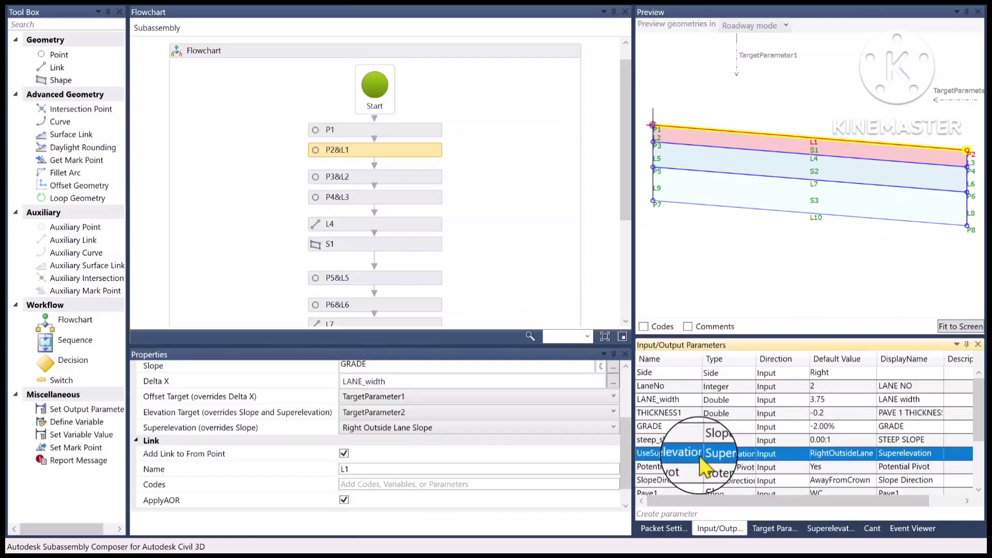
click(744, 460)
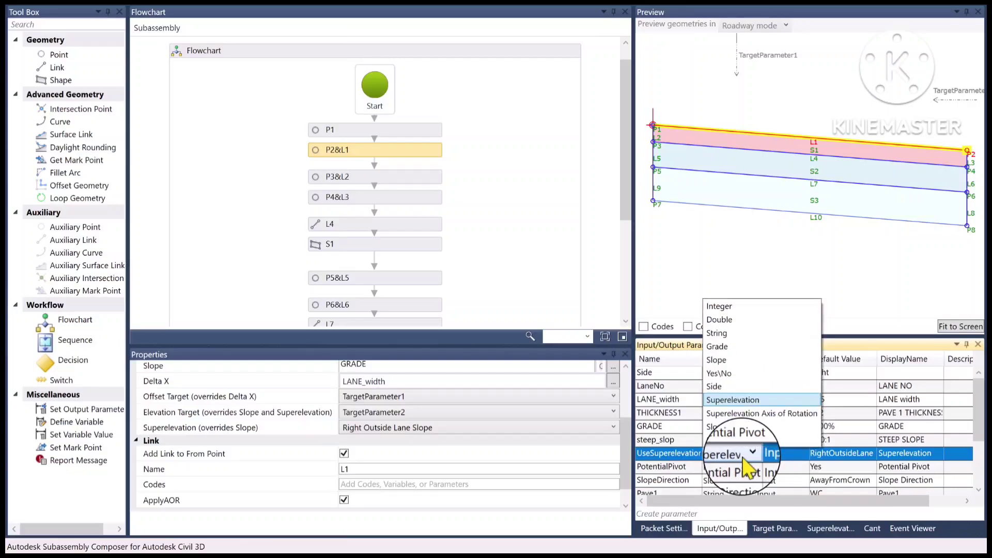
click(738, 400)
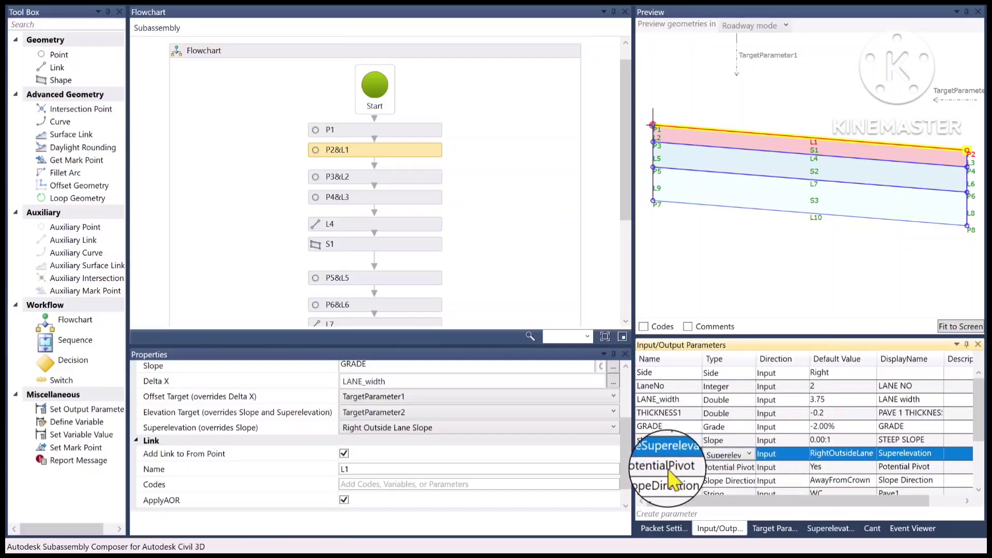
click(734, 483)
click(750, 482)
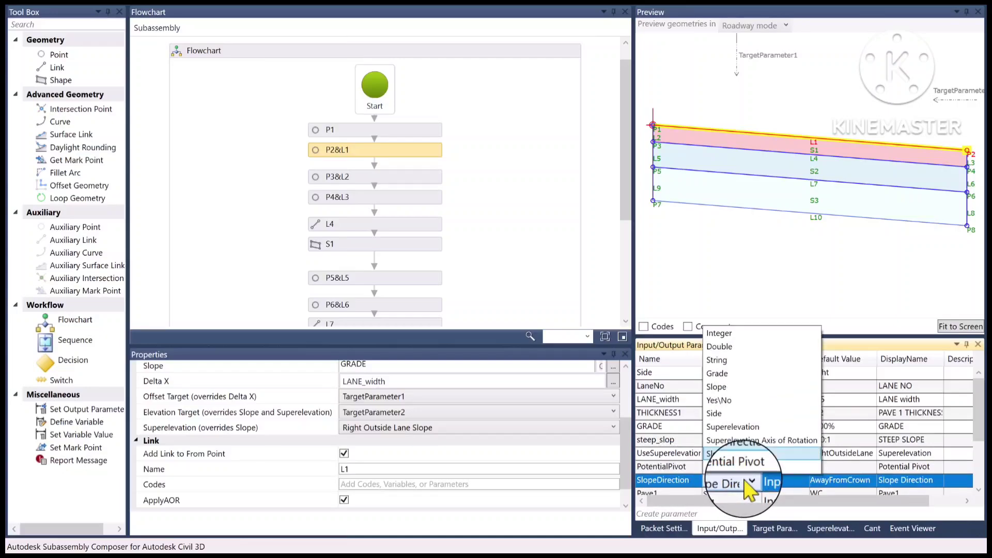
click(749, 488)
scroll(790, 460, down, 2)
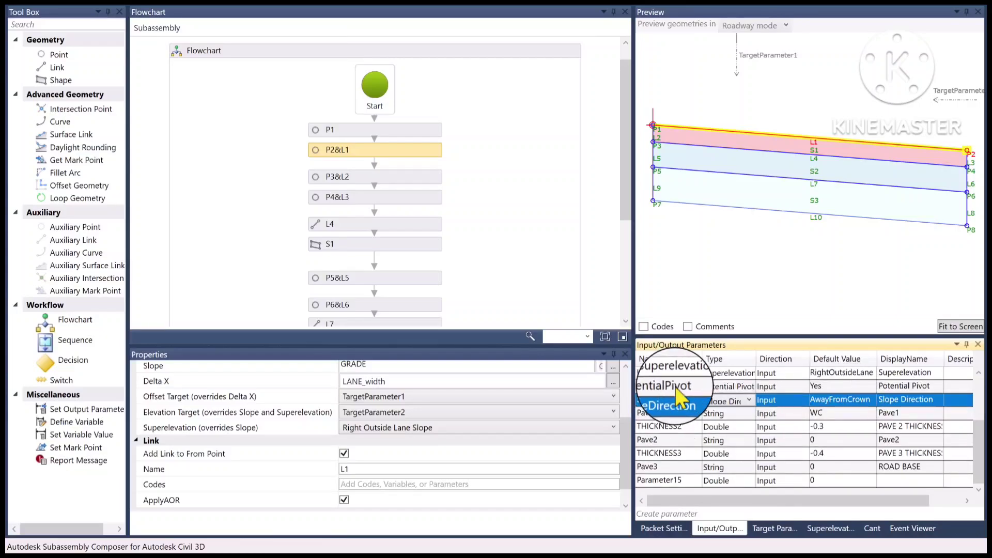
click(841, 387)
scroll(752, 416, up, 1)
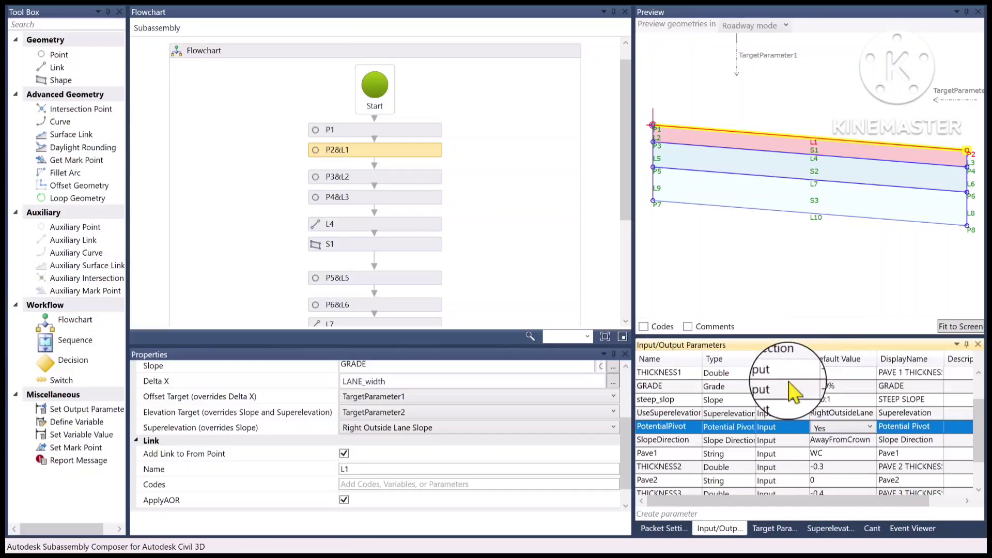
scroll(785, 393, up, 1)
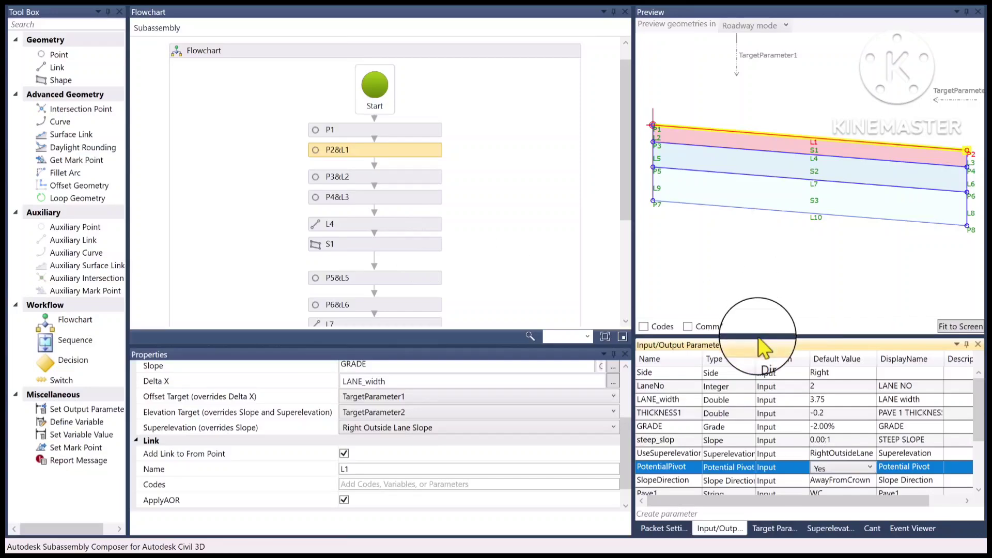
Step: Check the subassembly name in the packet settings, and review the input parameters and the remaining properties of P2&L1
click(664, 528)
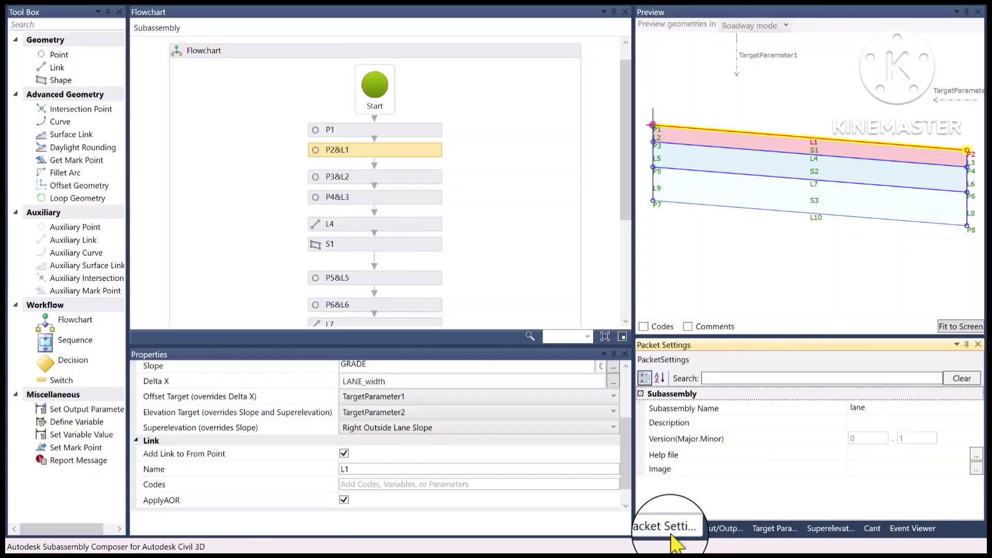
click(869, 408)
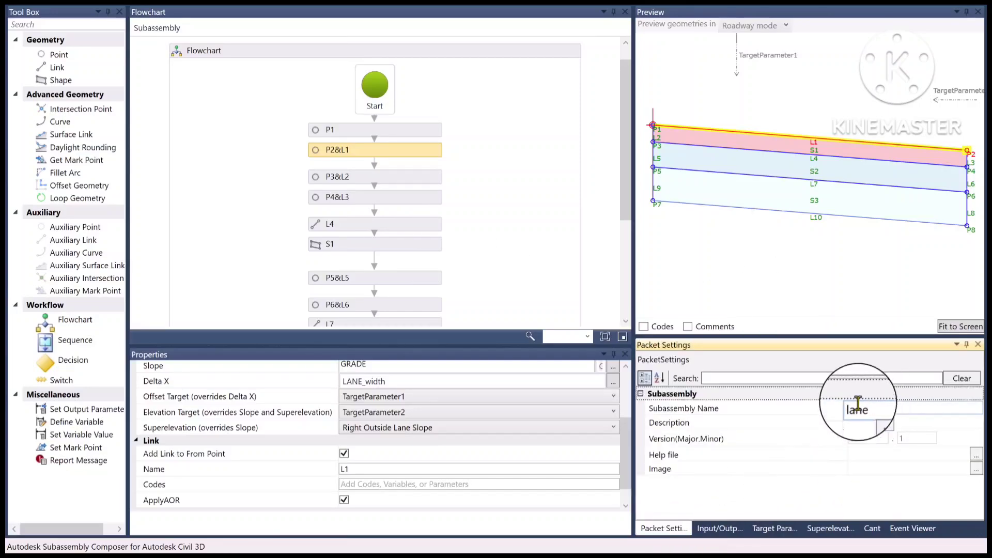
click(726, 528)
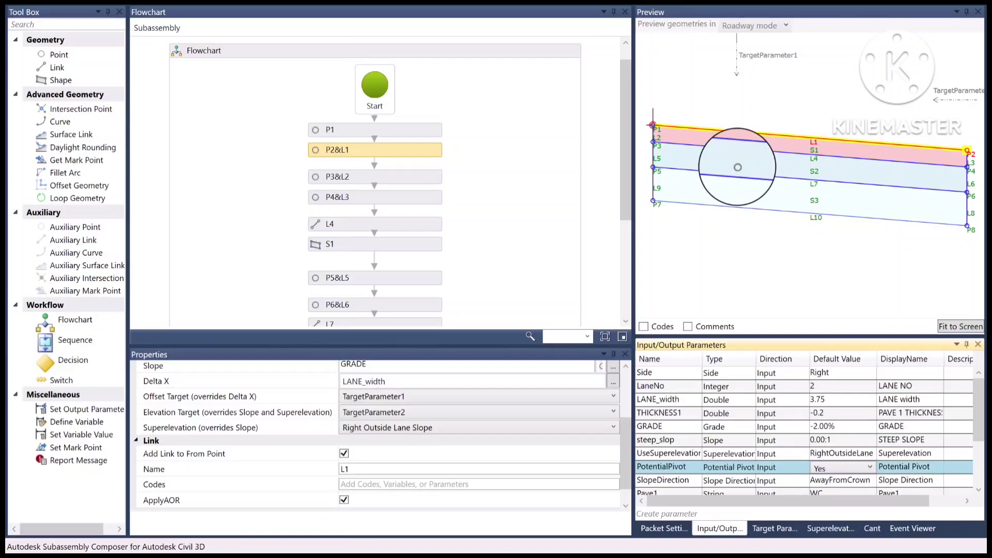
scroll(402, 408, down, 1)
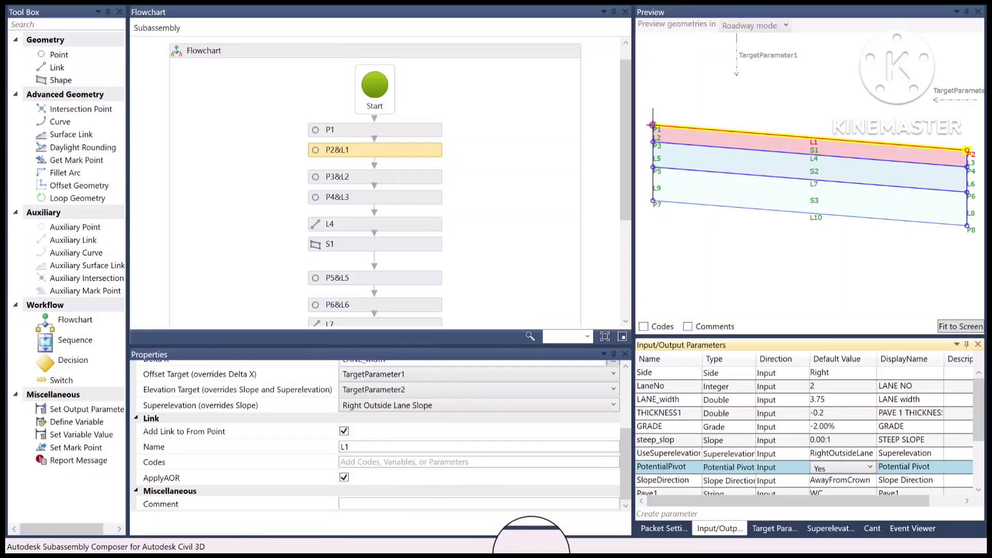
Step: Switch to the PROJECT 1-1 drawing in Civil 3D and examine the corridor curve around station 0+320 in plan
mouse_move(543, 548)
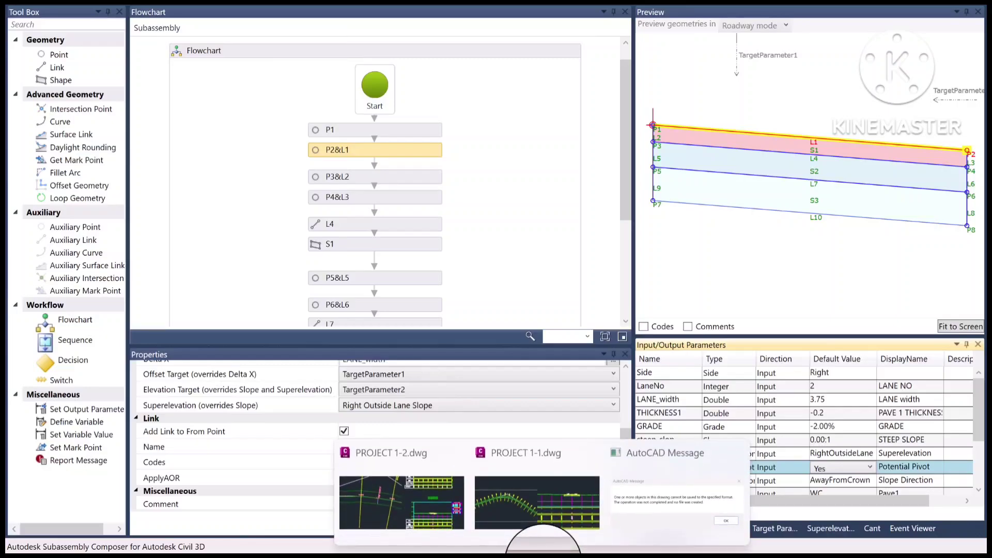
mouse_move(535, 497)
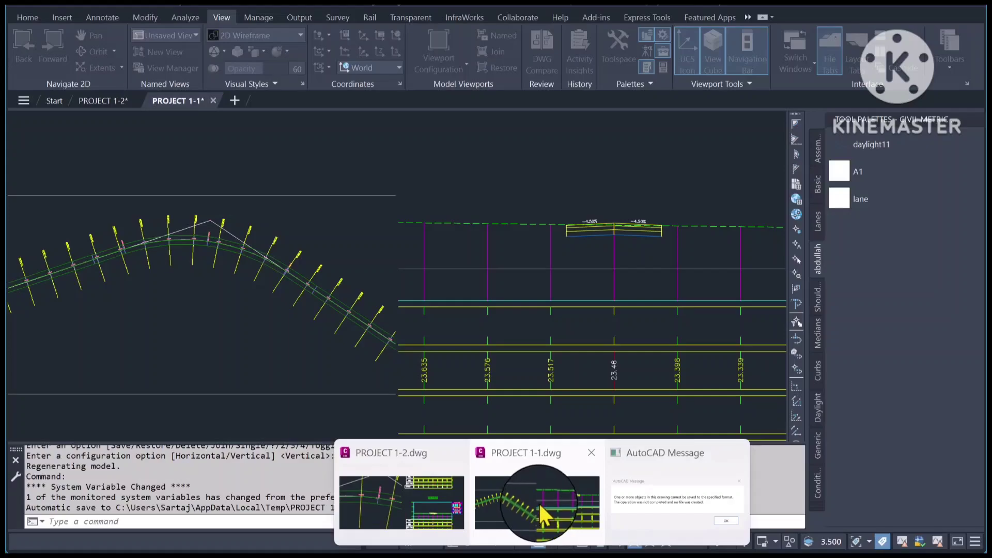
click(538, 501)
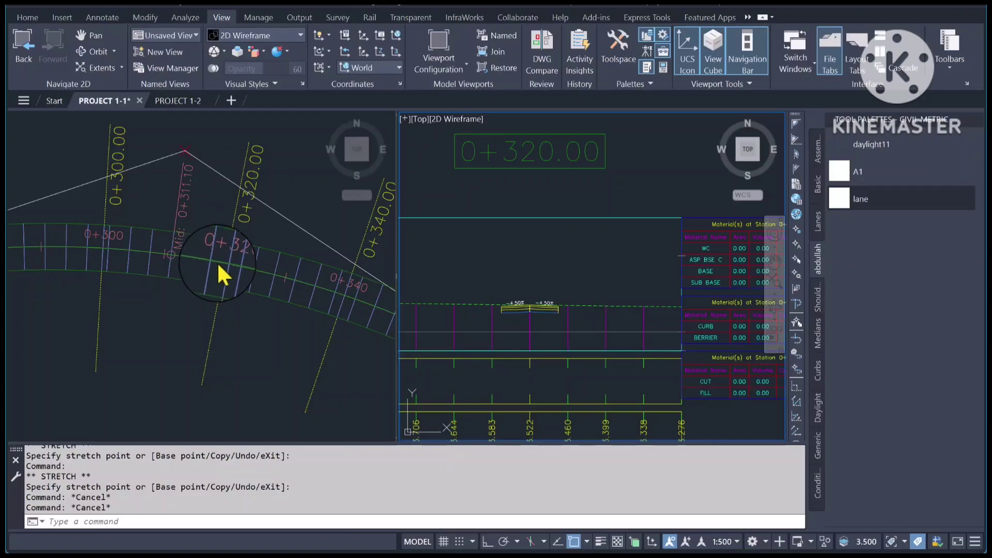
scroll(199, 262, down, 6)
click(192, 263)
scroll(190, 264, down, 7)
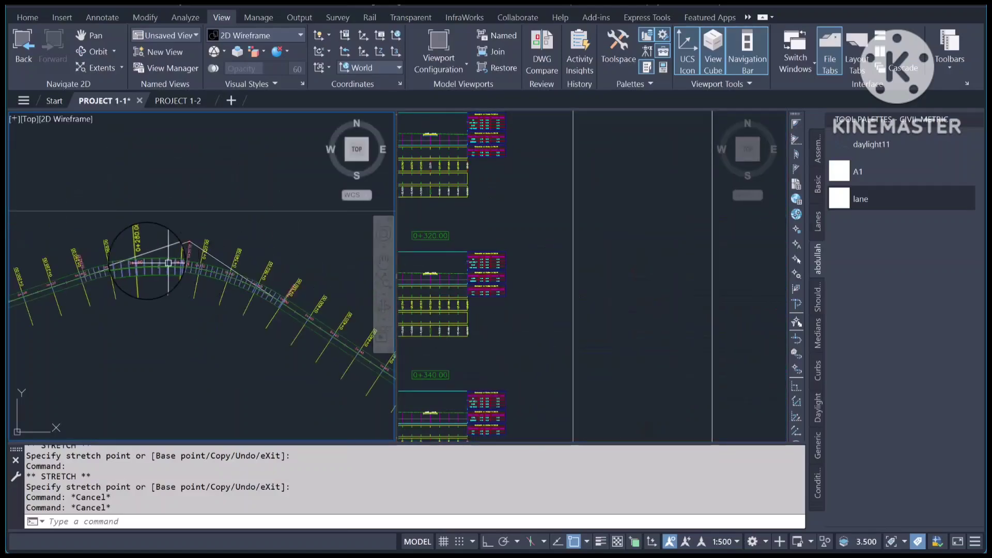
scroll(186, 259, up, 4)
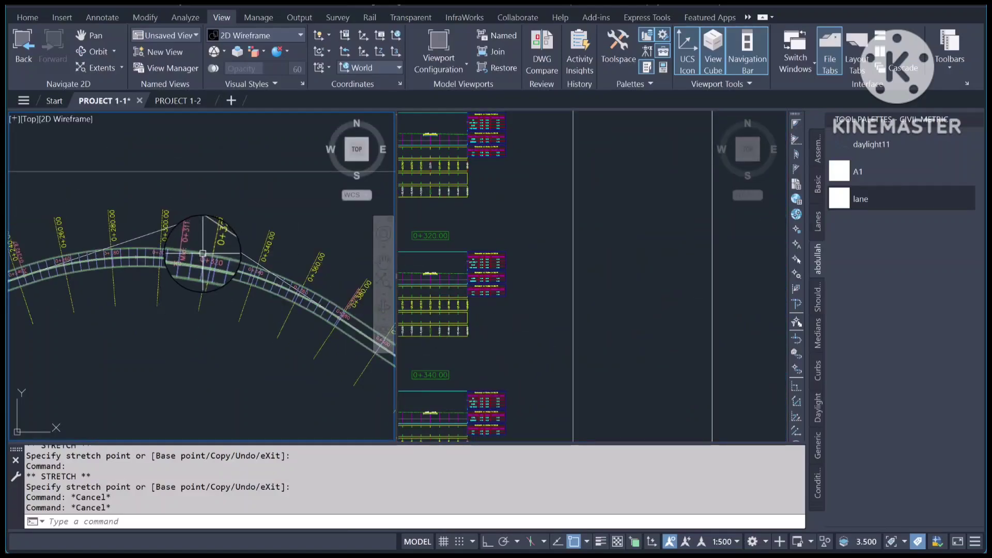
scroll(203, 253, up, 3)
Step: Examine the left and right lane slopes in the cross section at station 0+340.00
click(519, 297)
scroll(521, 296, down, 4)
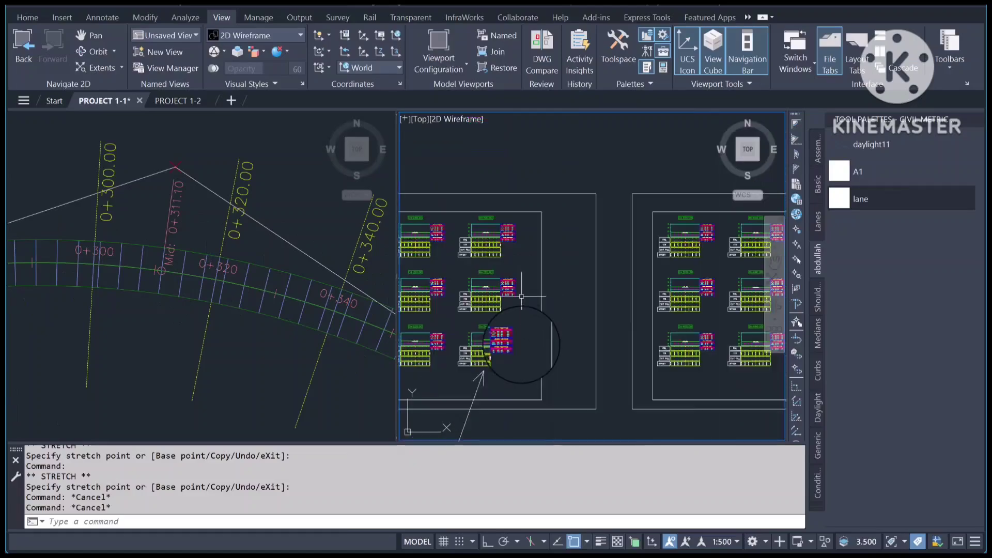
scroll(521, 296, up, 6)
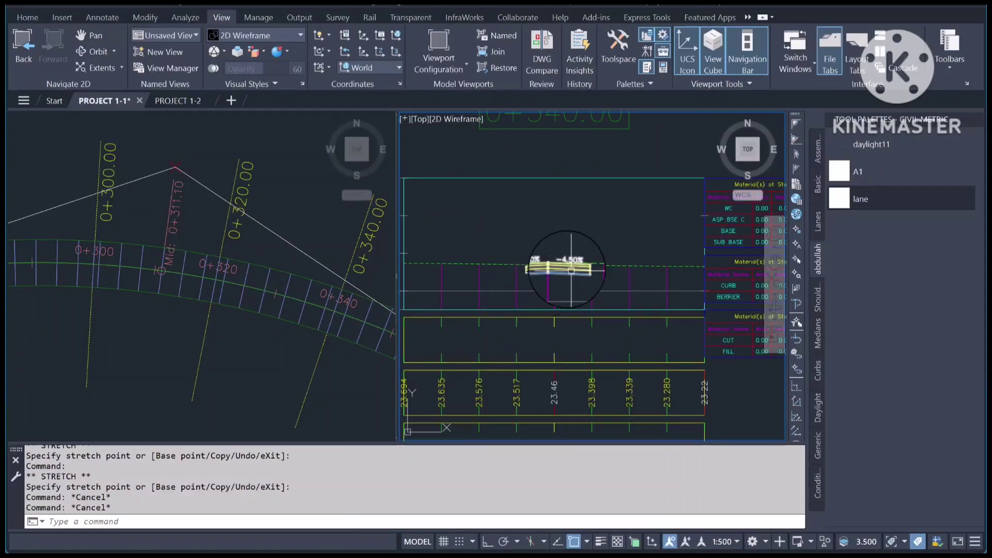
scroll(570, 269, up, 5)
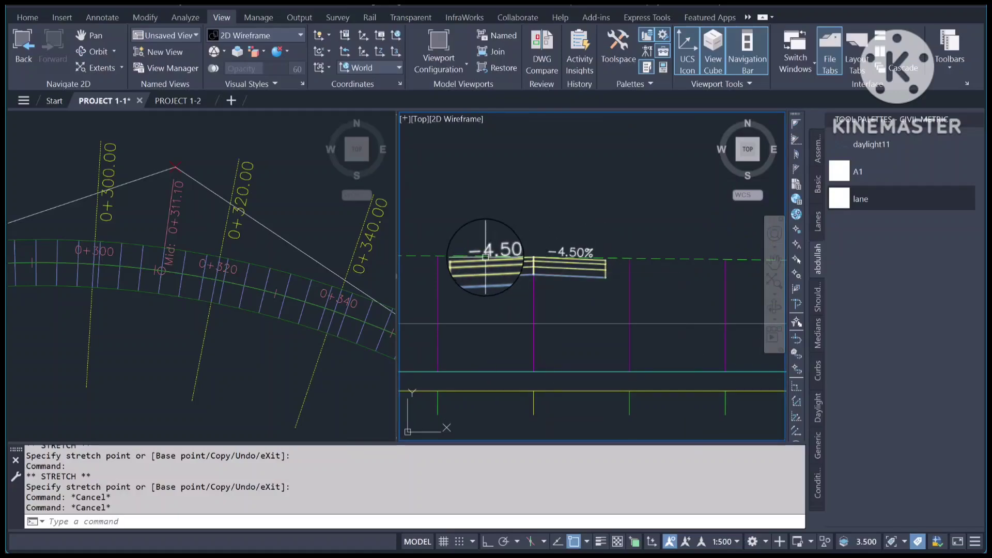
mouse_move(490, 258)
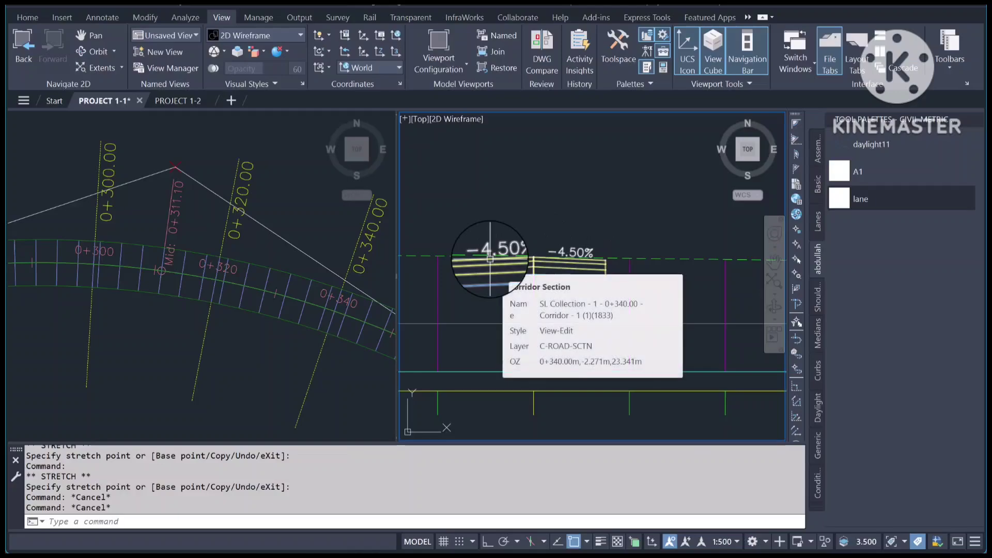
Step: Examine the opposite-direction curve around stations 0+660 to 0+700 in plan and locate the sheet with its cross sections
click(262, 210)
scroll(261, 221, down, 4)
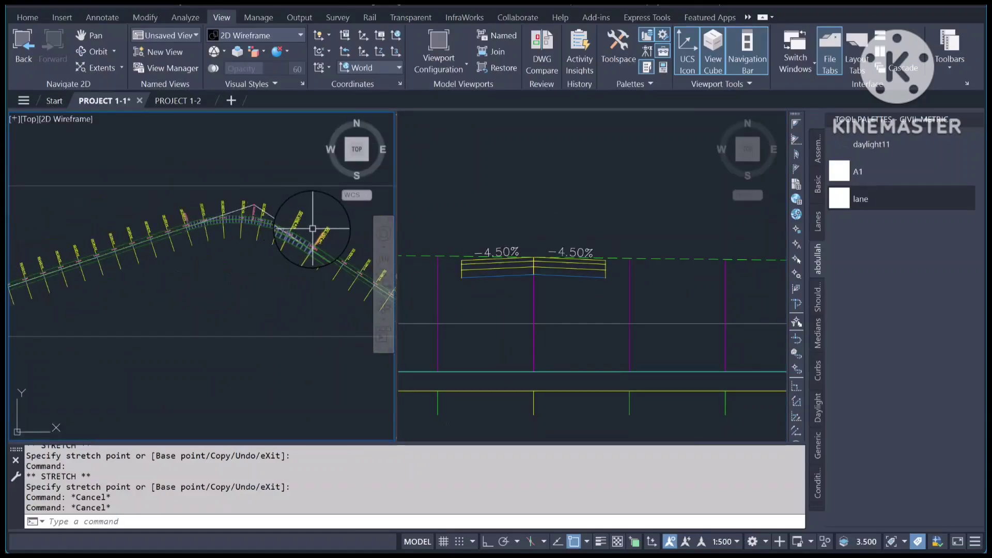
middle_drag(307, 230, 49, 181)
scroll(133, 201, down, 2)
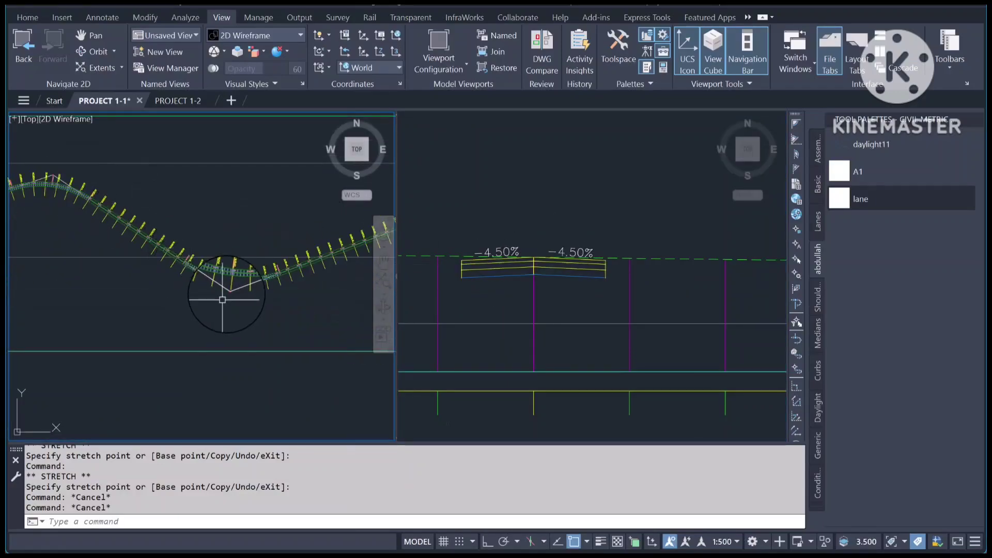
scroll(222, 268, up, 3)
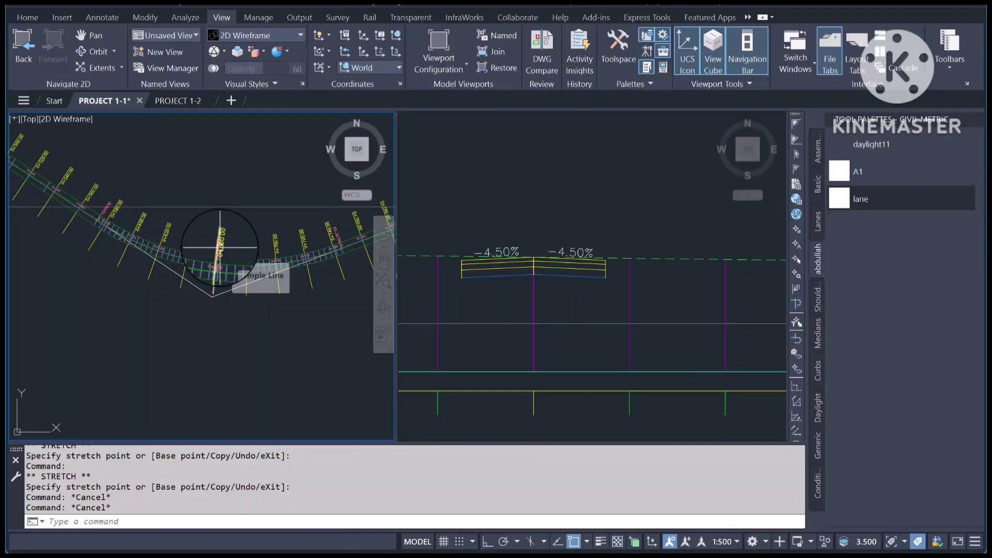
click(574, 296)
scroll(538, 287, down, 5)
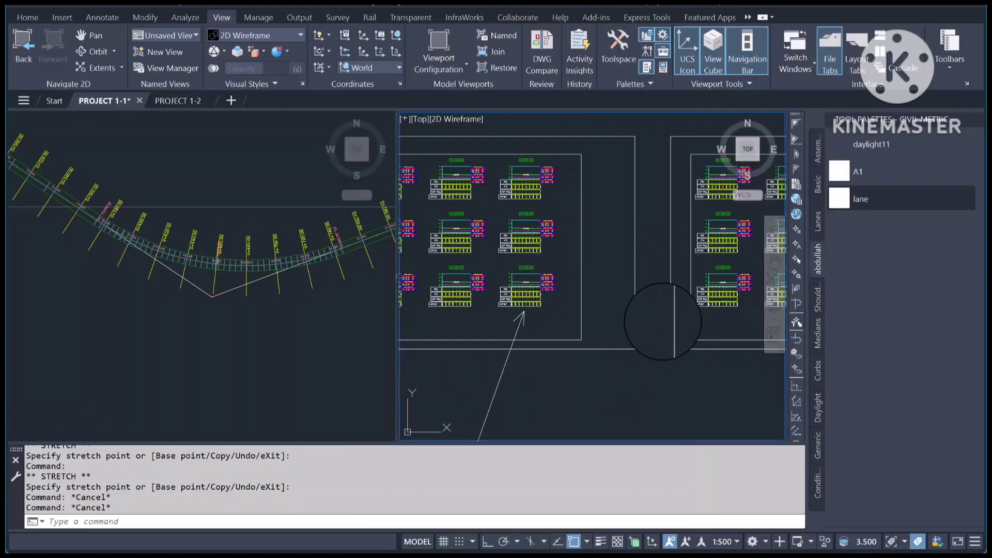
middle_drag(662, 322, 389, 306)
middle_drag(657, 319, 460, 317)
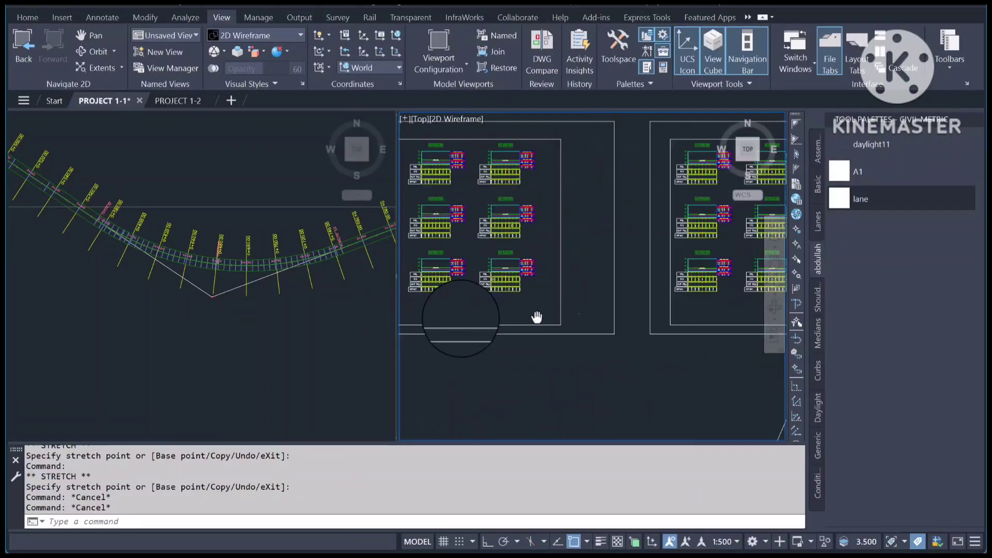
click(264, 241)
scroll(248, 235, up, 5)
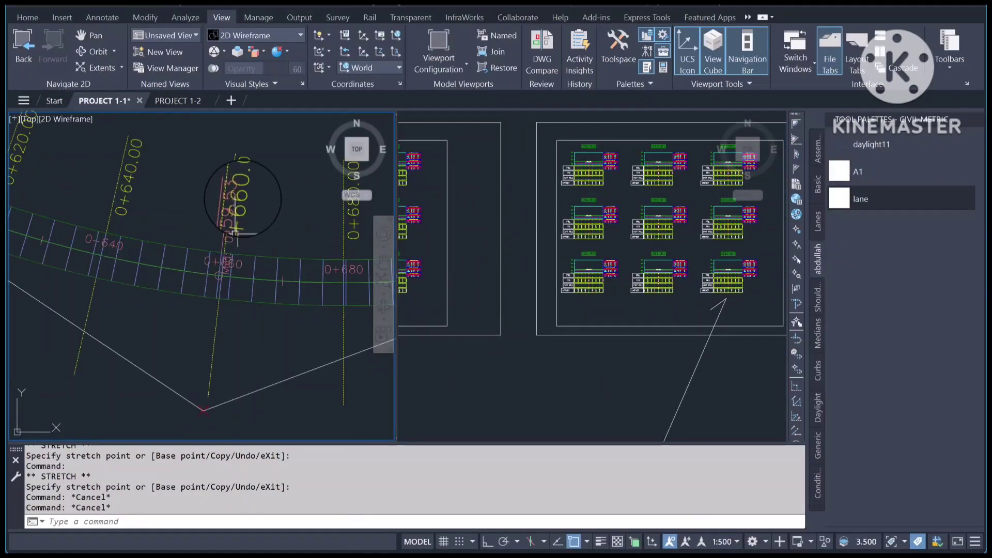
middle_drag(238, 217, 49, 222)
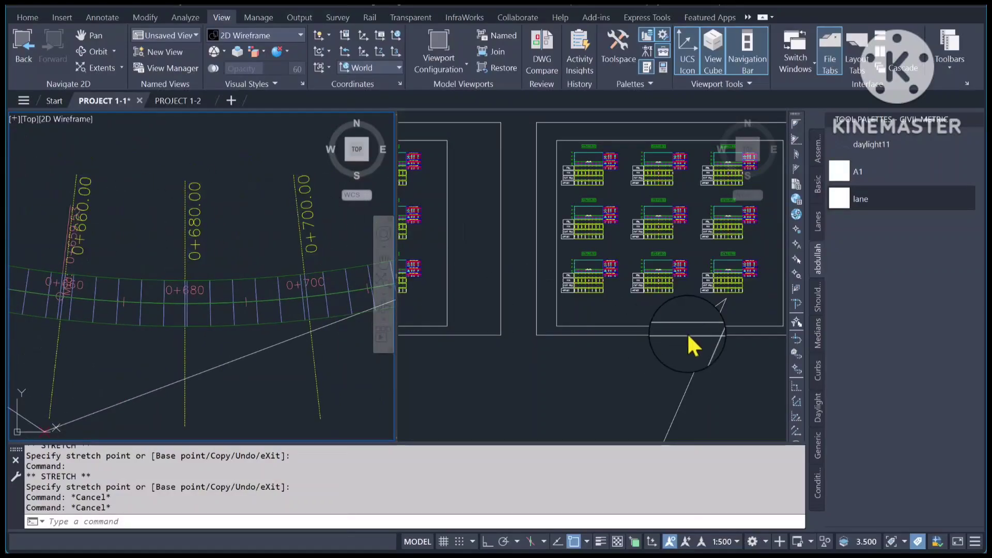
Step: Examine the left and right lane slopes in a cross section on the sheet for the second curve
click(702, 324)
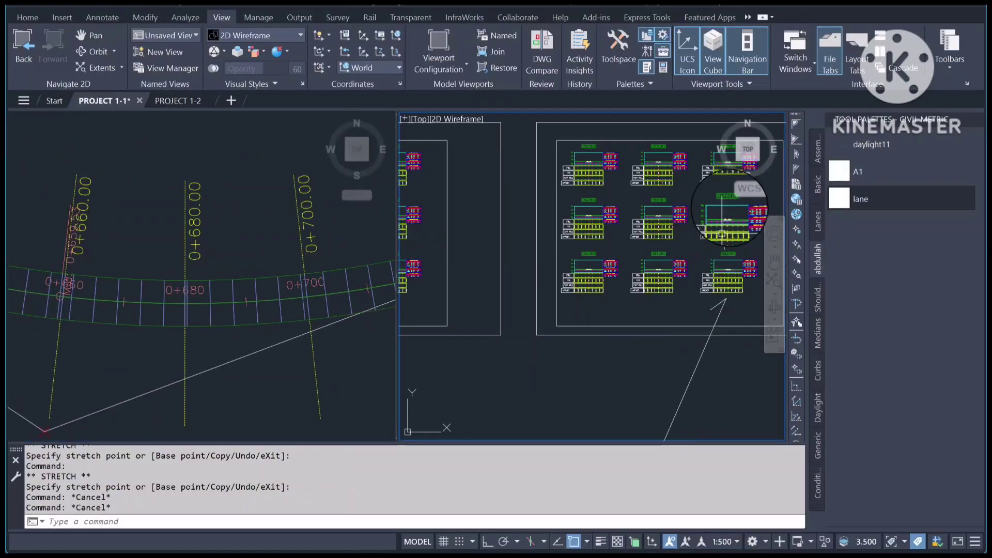
scroll(722, 234, up, 10)
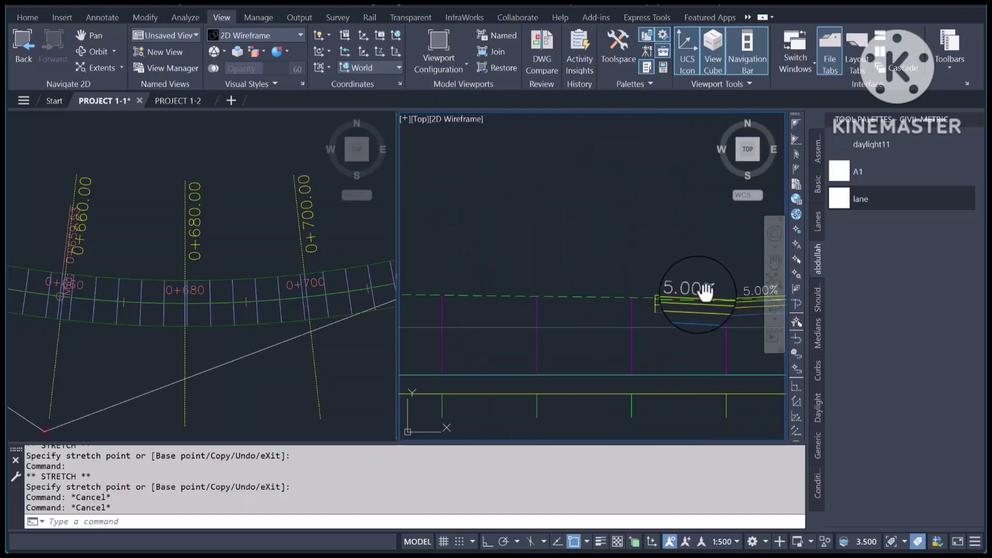
middle_drag(705, 292, 534, 295)
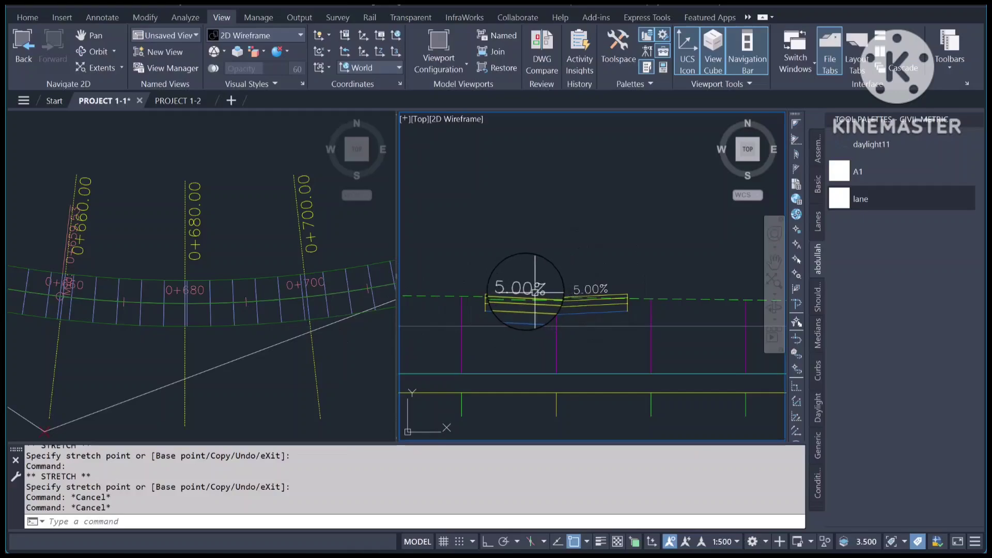
mouse_move(520, 291)
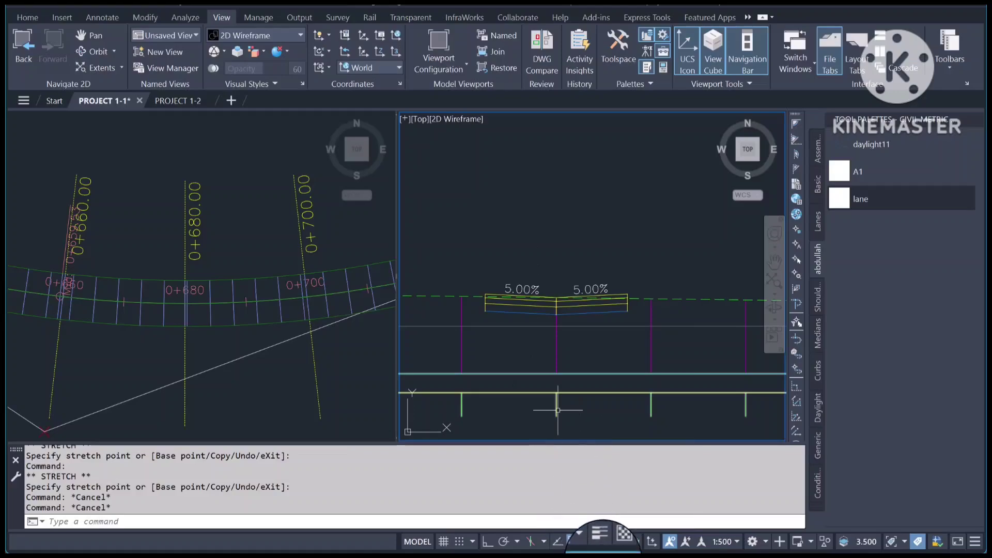
Step: Switch to Chrome and read the Autodesk Support article on unrecognized custom subassembly superelevation, down to its "Use expression for slope" section
click(608, 555)
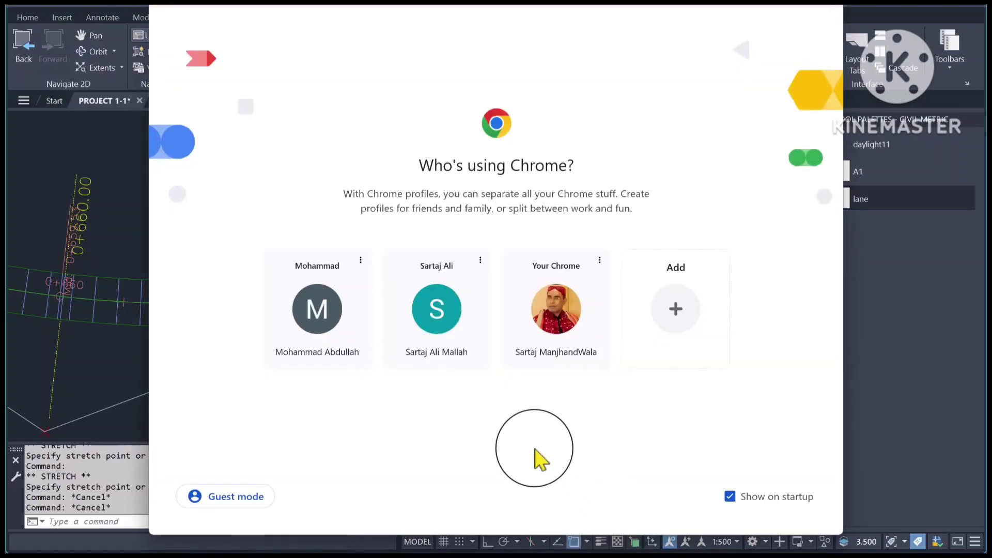
click(454, 354)
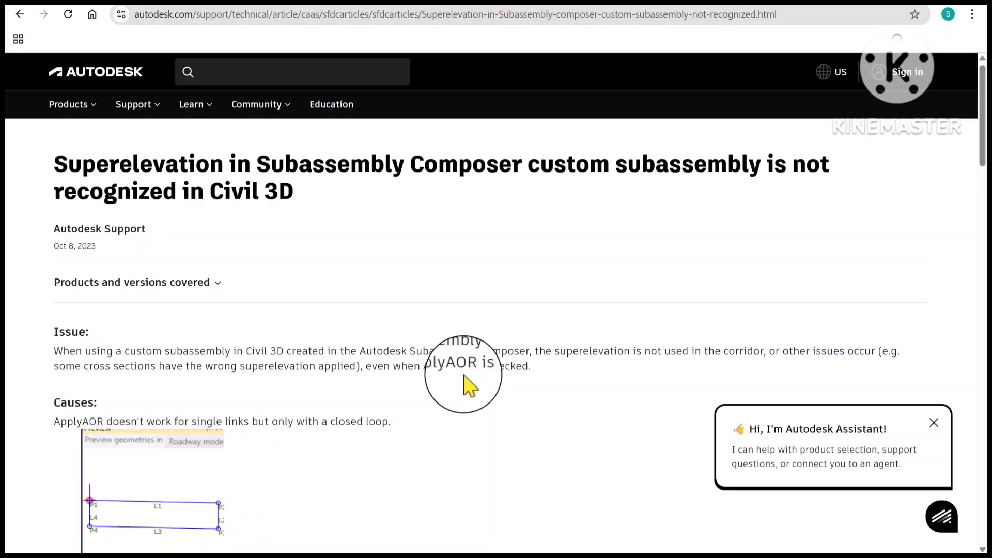
scroll(455, 387, down, 15)
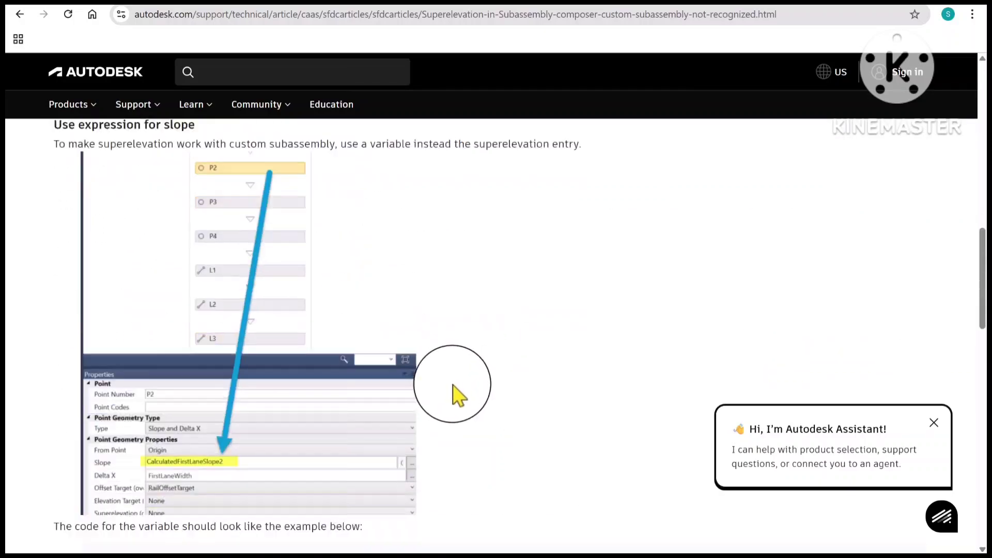
Step: Read the article's example code for the slope variable and mark the DefaultSlope parameter in the adapted expression in Word
scroll(455, 398, down, 8)
scroll(454, 398, up, 3)
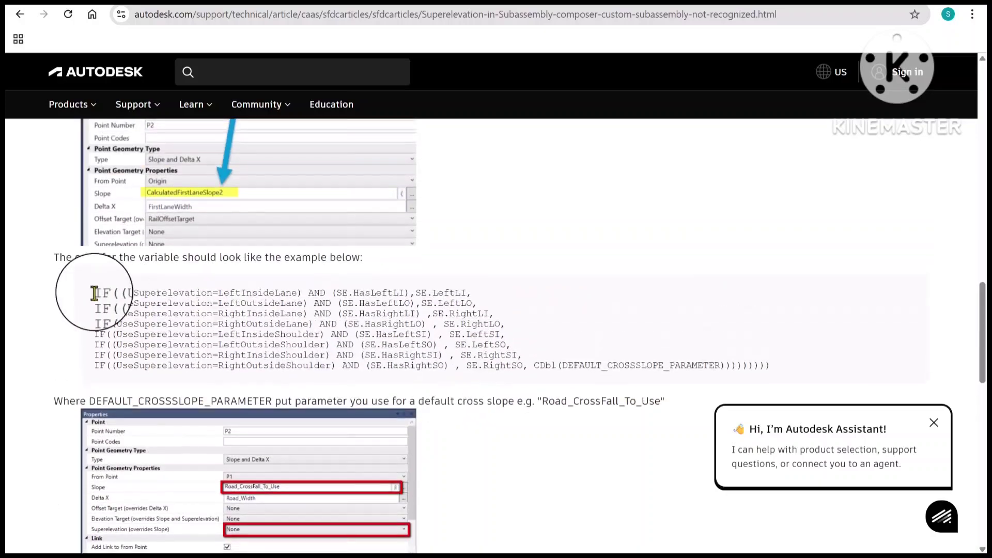
drag(94, 293, 785, 384)
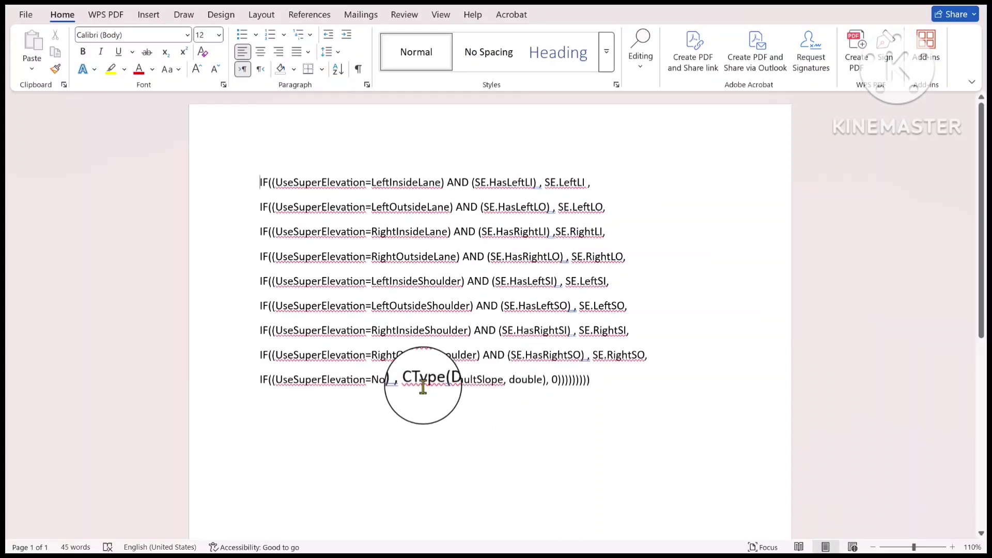
drag(441, 383, 504, 382)
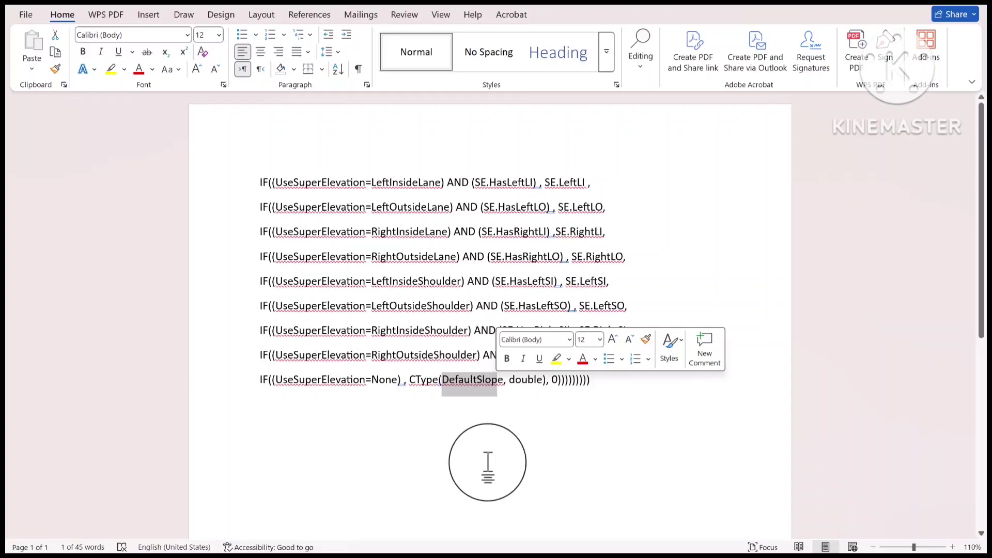
Step: Return to the Autodesk Support article in Chrome and review the example superelevation expression again
click(603, 555)
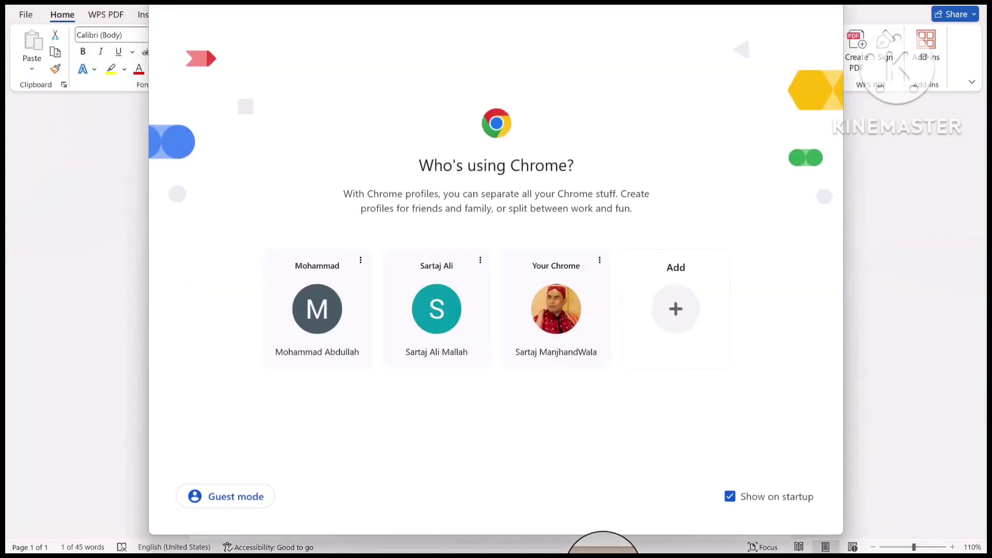
click(442, 338)
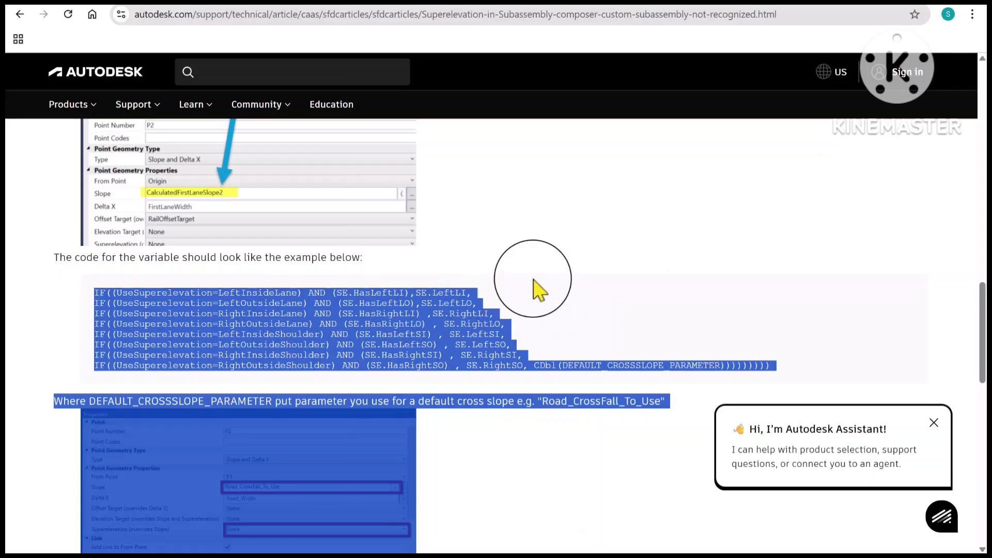
click(388, 308)
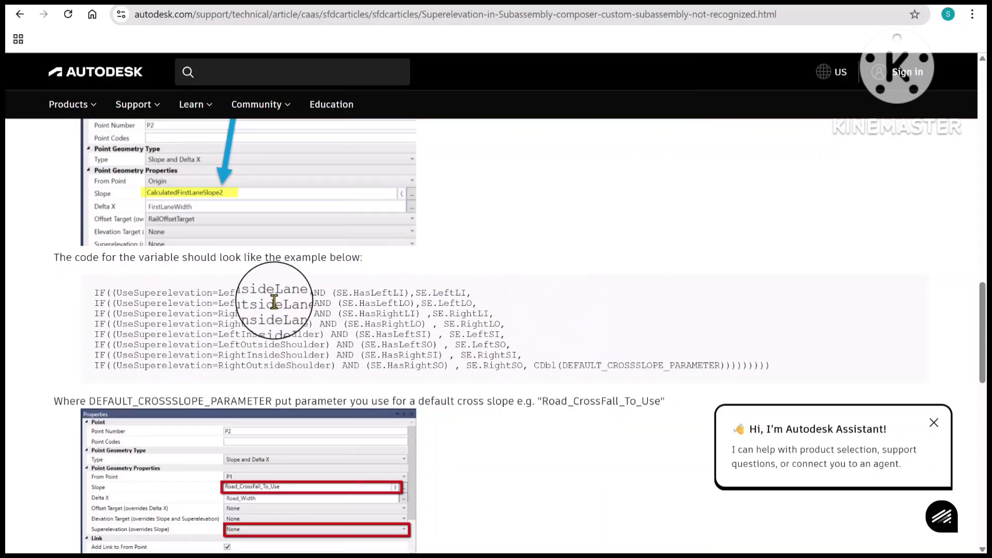
scroll(304, 341, down, 1)
scroll(307, 342, up, 1)
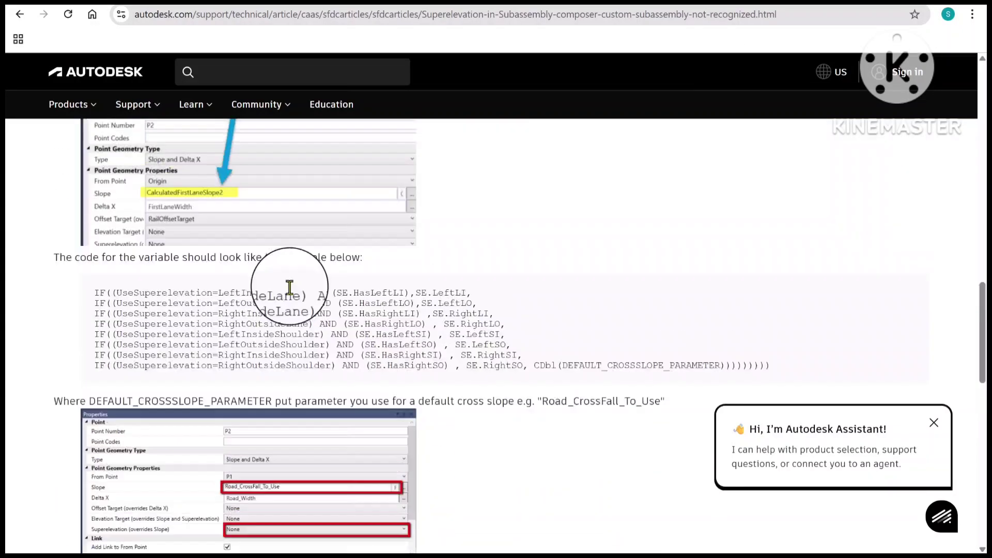
Step: Go back to the Civil 3D forum thread "Subassembly composer superelevation" and read its replies, including the accepted solution
click(20, 14)
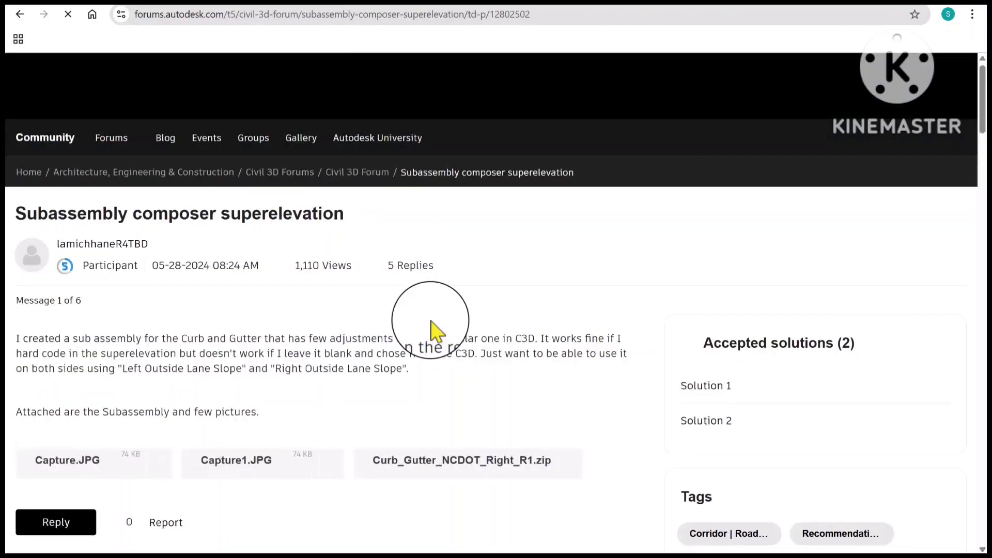
scroll(321, 398, down, 10)
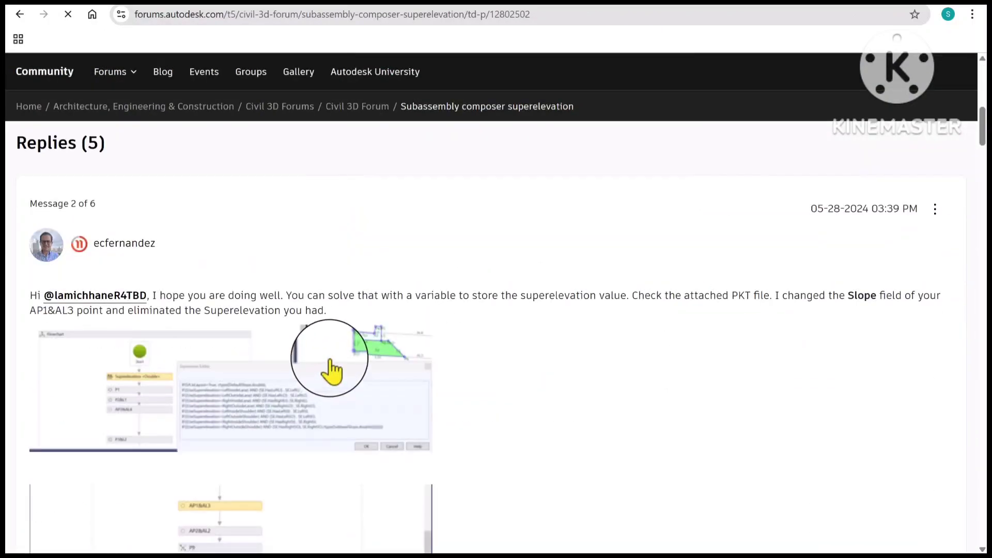
scroll(330, 370, down, 3)
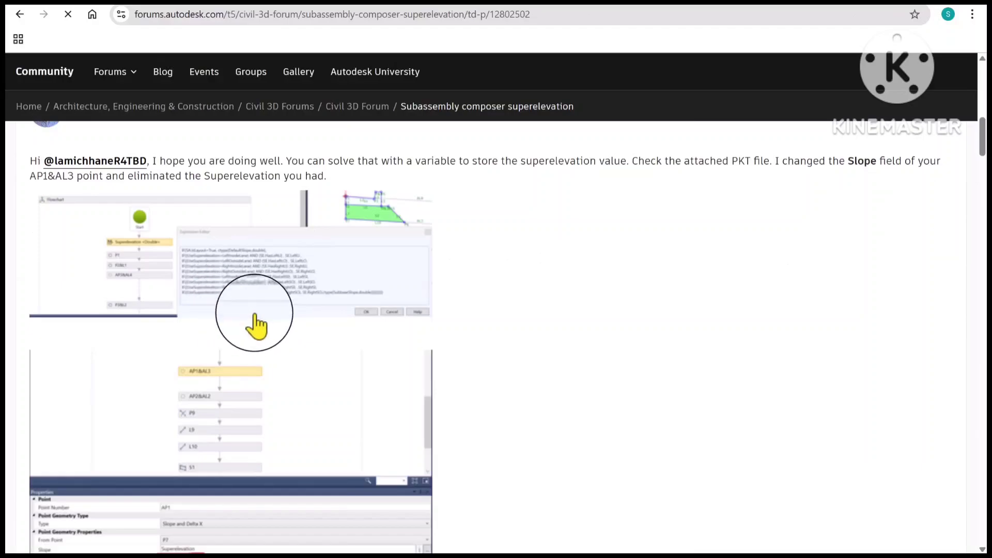
scroll(257, 325, down, 10)
scroll(432, 442, down, 5)
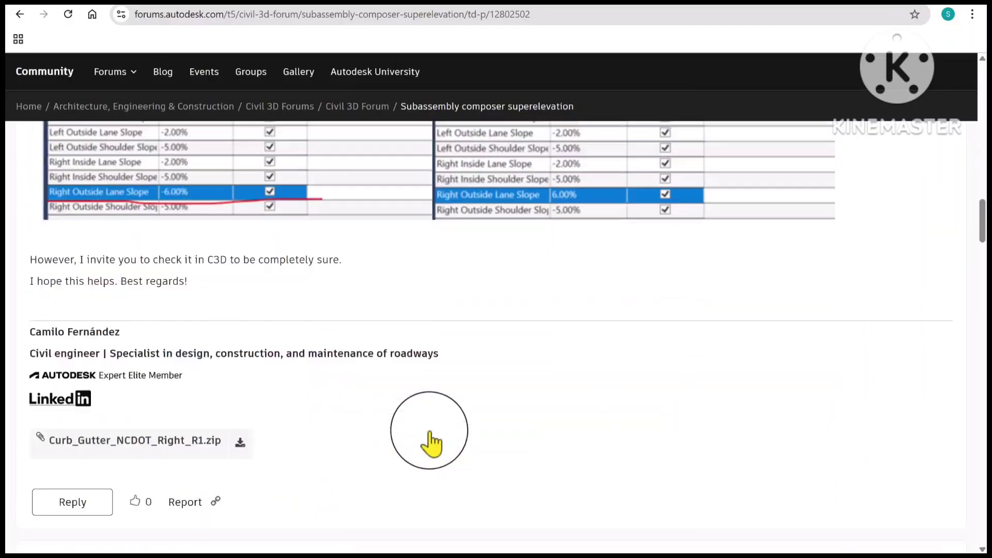
scroll(431, 442, down, 15)
scroll(431, 442, up, 7)
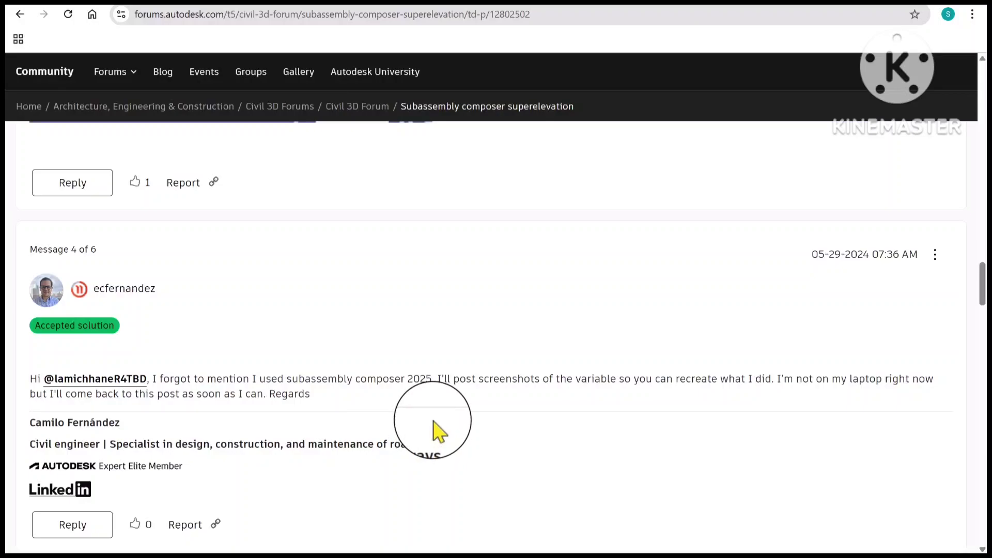
scroll(434, 413, down, 10)
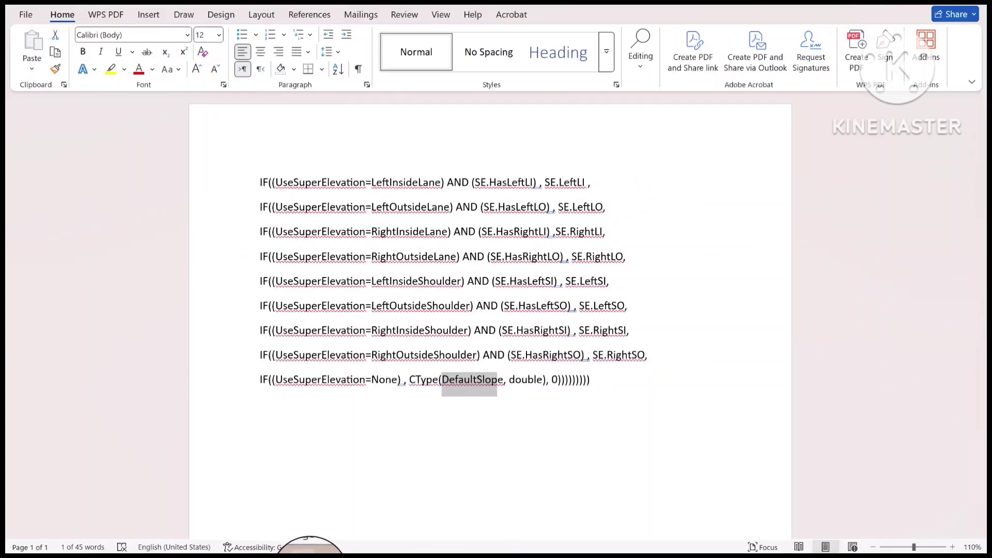
Step: Switch to Subassembly Composer, bring up lane1.pkt and examine the superelevation setting of P2&L1
mouse_move(310, 552)
click(259, 503)
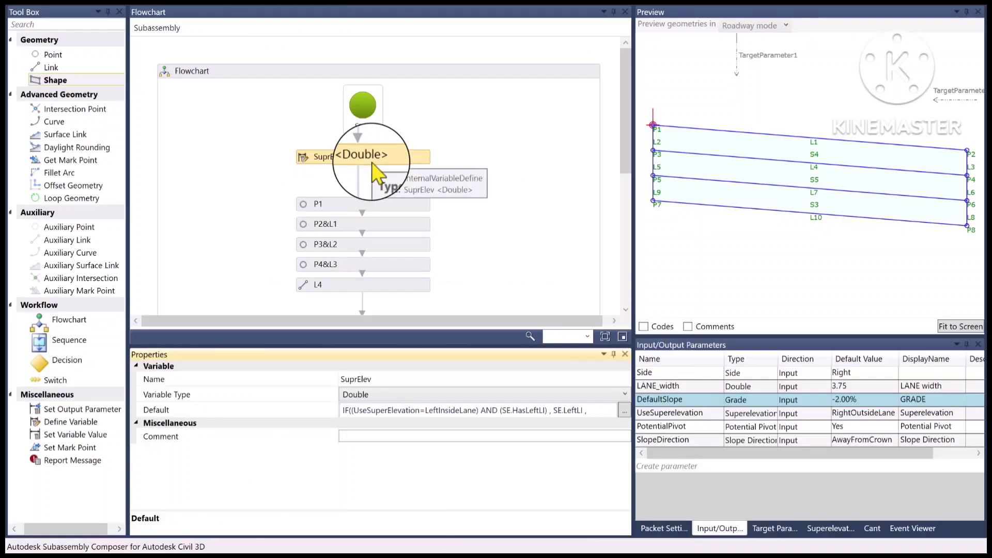
mouse_move(299, 550)
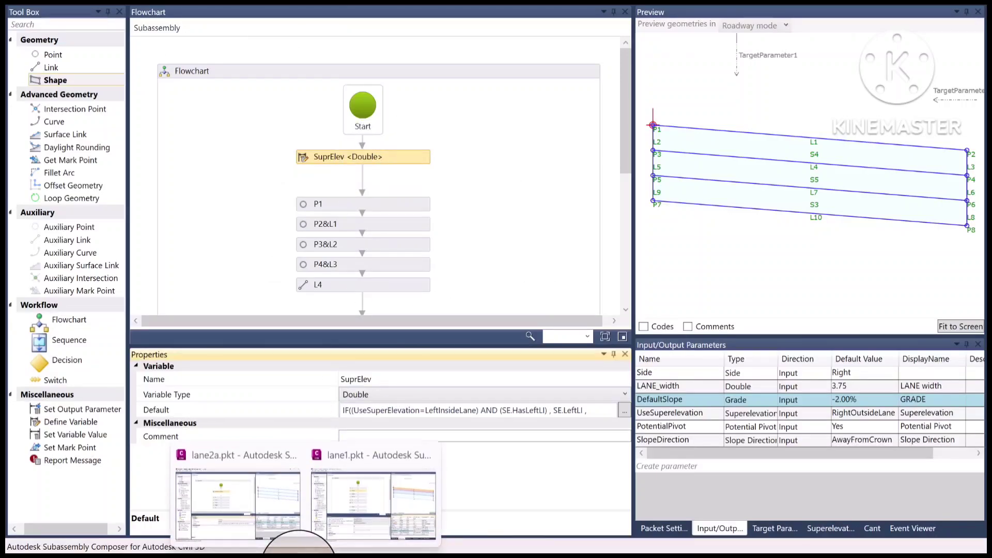
click(372, 530)
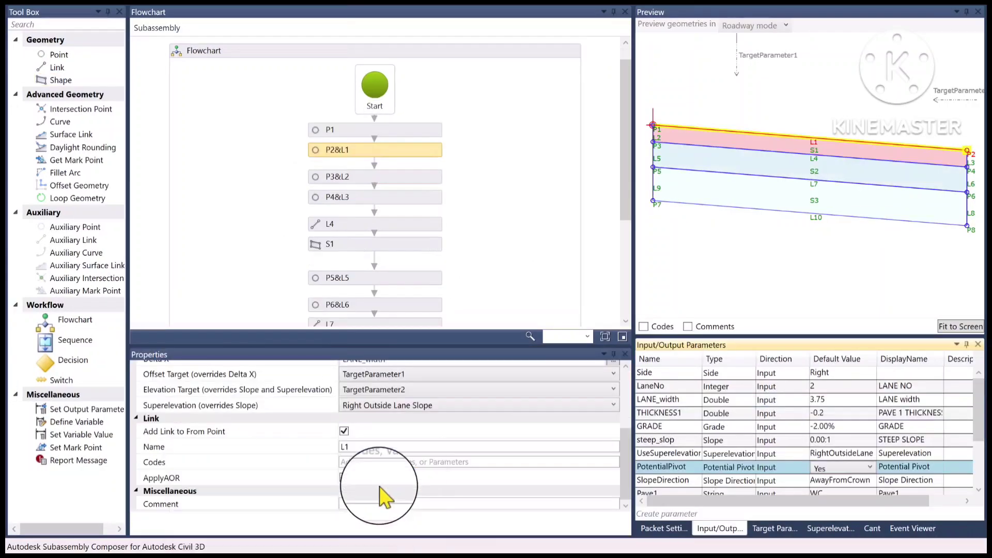
click(364, 146)
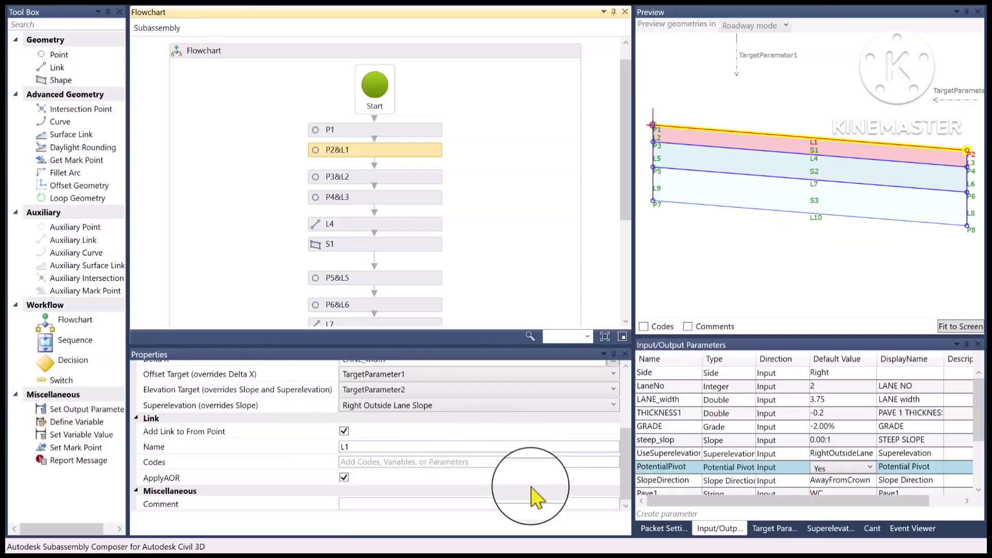
Step: Switch to the Civil 3D drawing PROJECT 1-1 and examine the lane slopes in the second curve's cross section
mouse_move(539, 552)
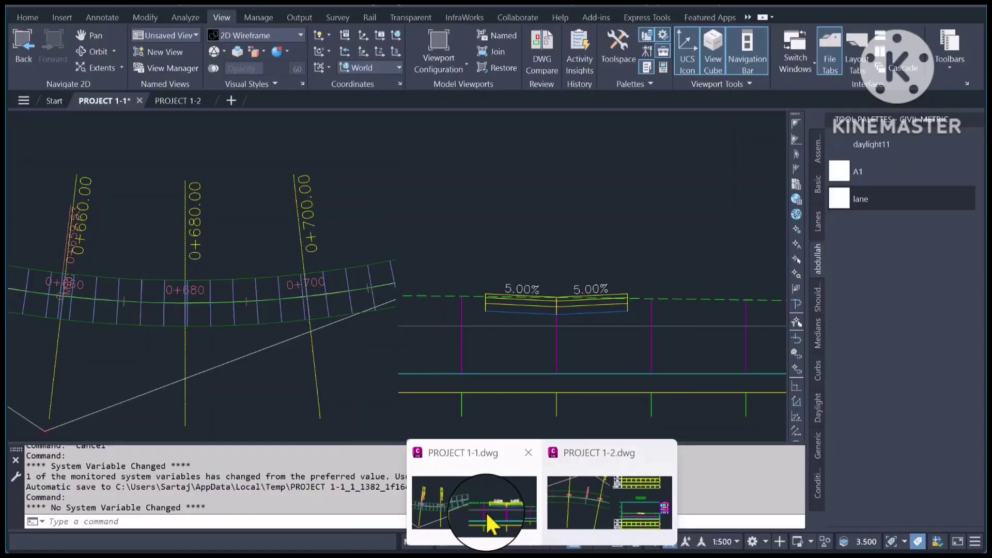
click(485, 512)
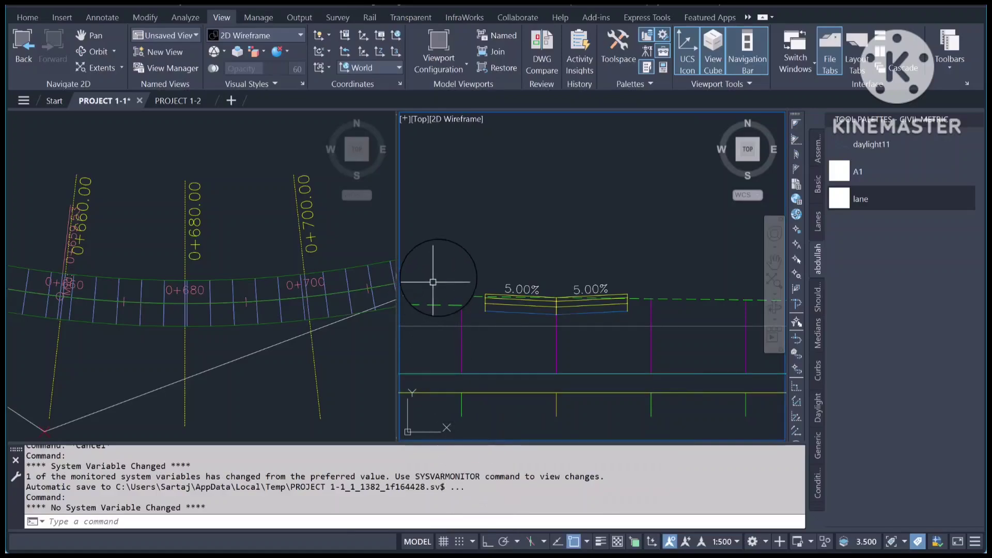
mouse_move(537, 548)
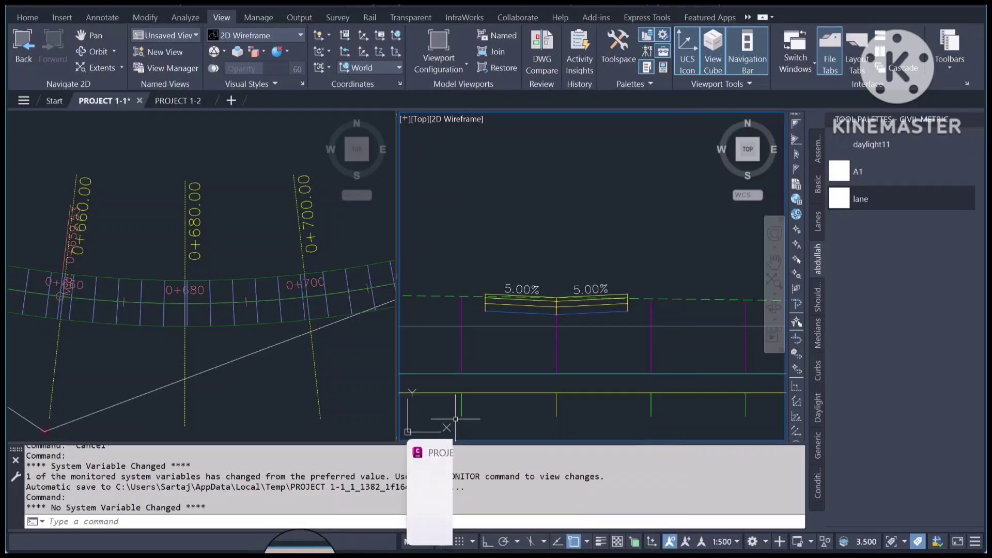
Step: Switch to lane2a.pkt in Subassembly Composer, shift the SuprElev variable slightly left in the flowchart and pick the Define Variable element
mouse_move(313, 547)
click(255, 509)
drag(327, 205, 321, 209)
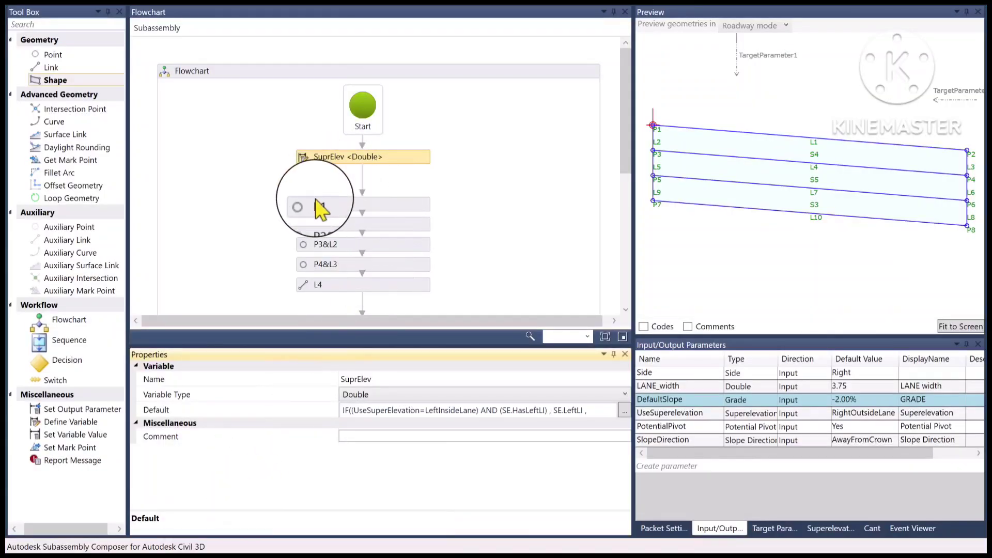
click(354, 157)
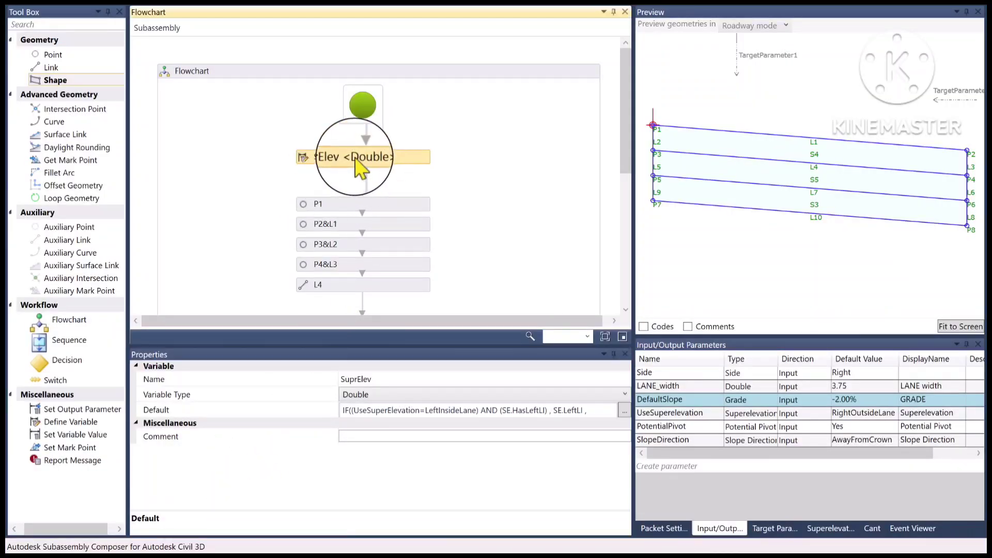
drag(314, 157, 327, 157)
click(53, 423)
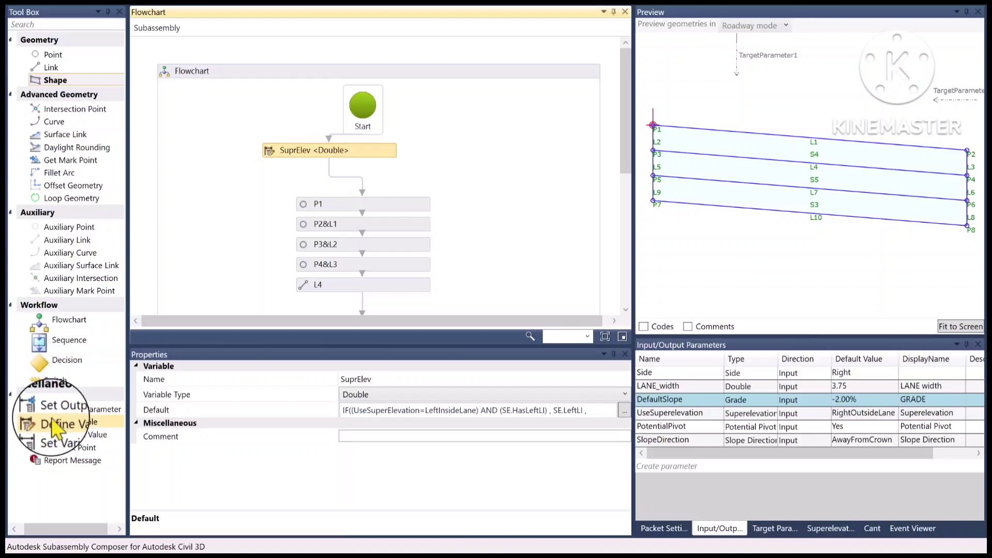
drag(57, 428, 92, 426)
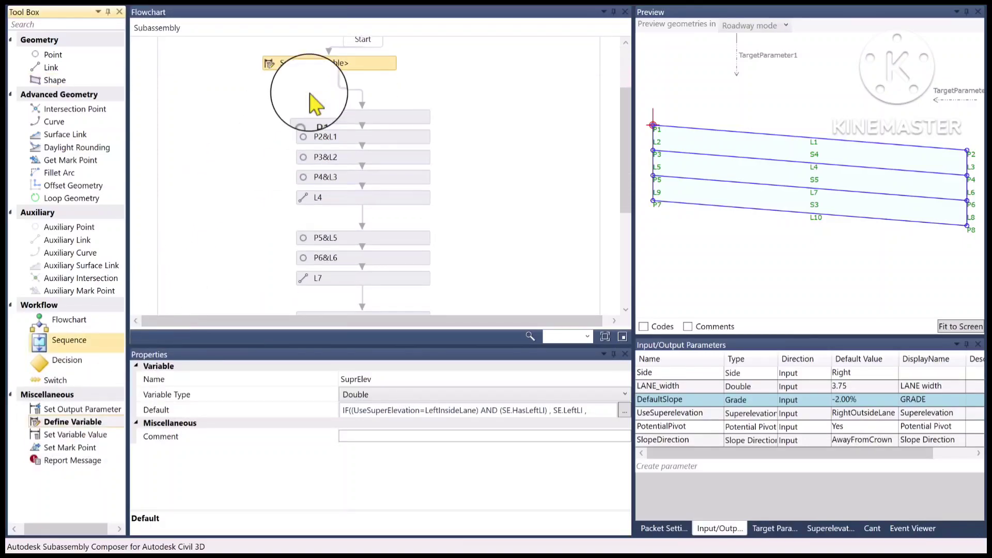
Step: Select the SuprElev variable in the flowchart and choose Double as its variable type
click(331, 64)
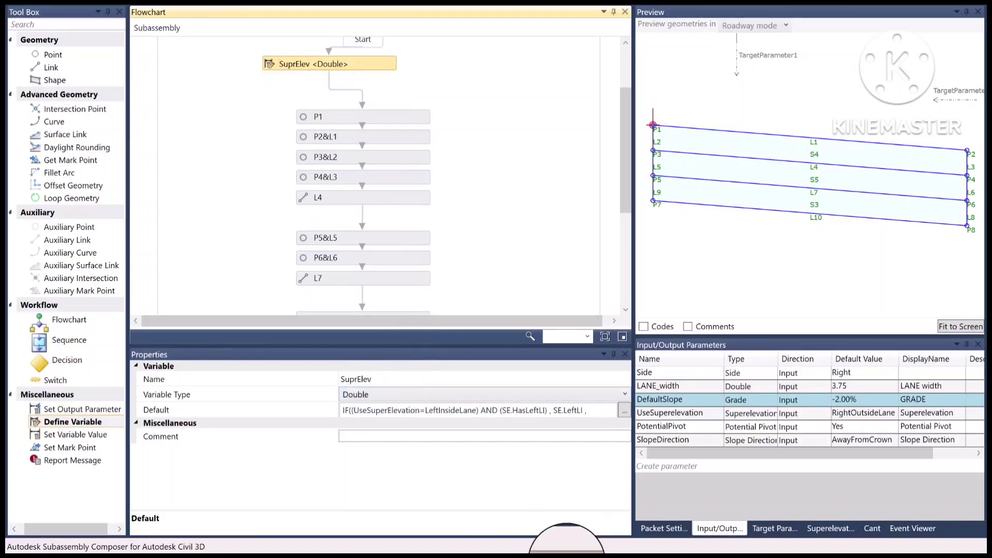
click(564, 557)
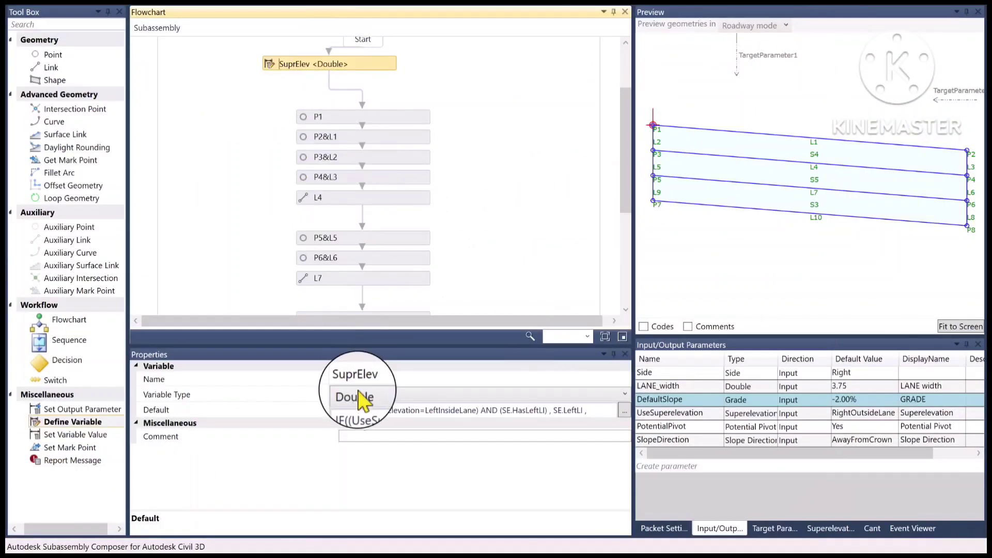
click(358, 393)
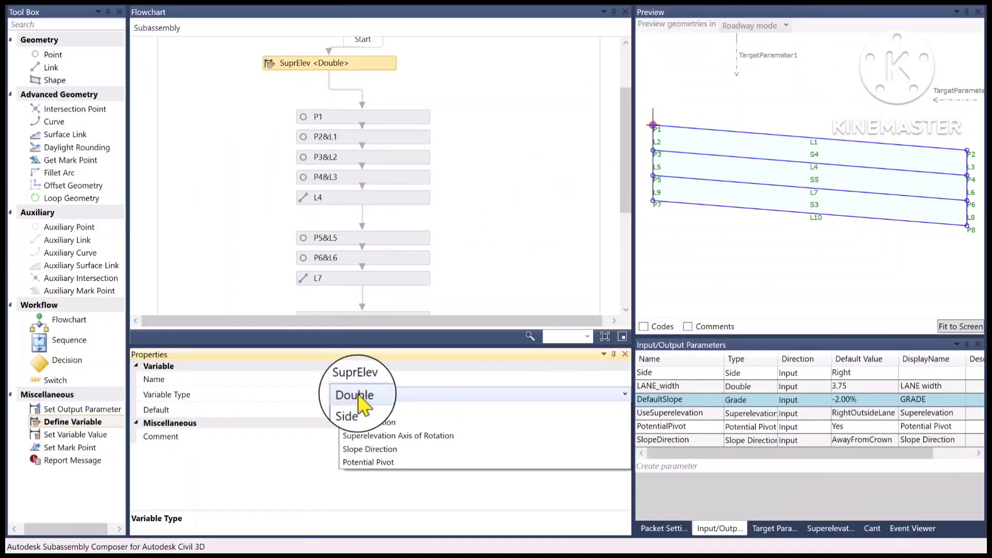
click(359, 395)
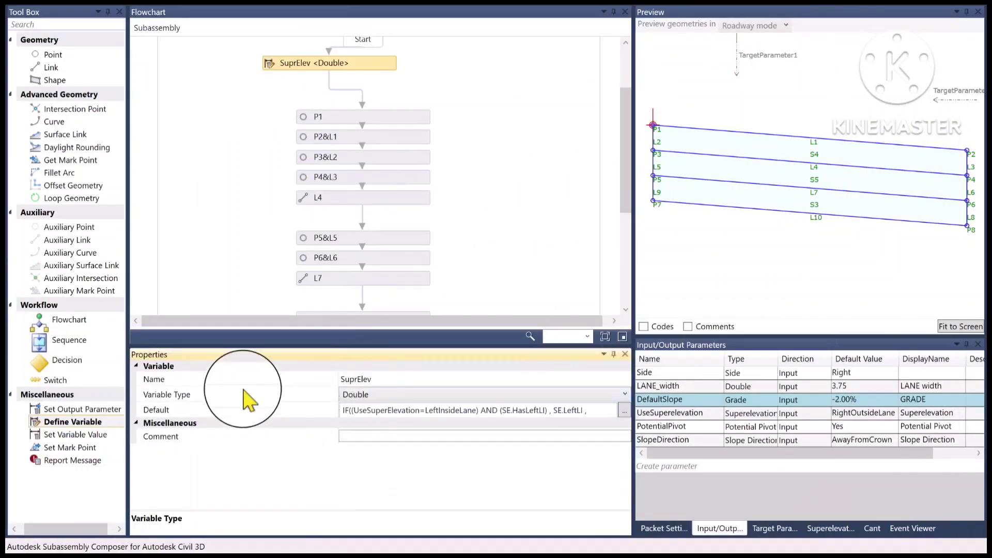
click(374, 380)
click(371, 393)
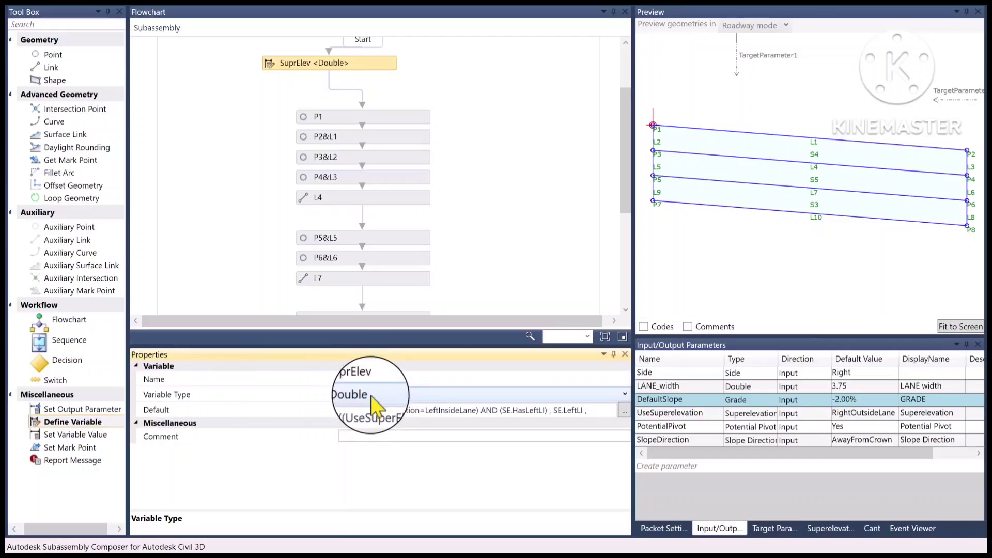
click(371, 395)
click(376, 399)
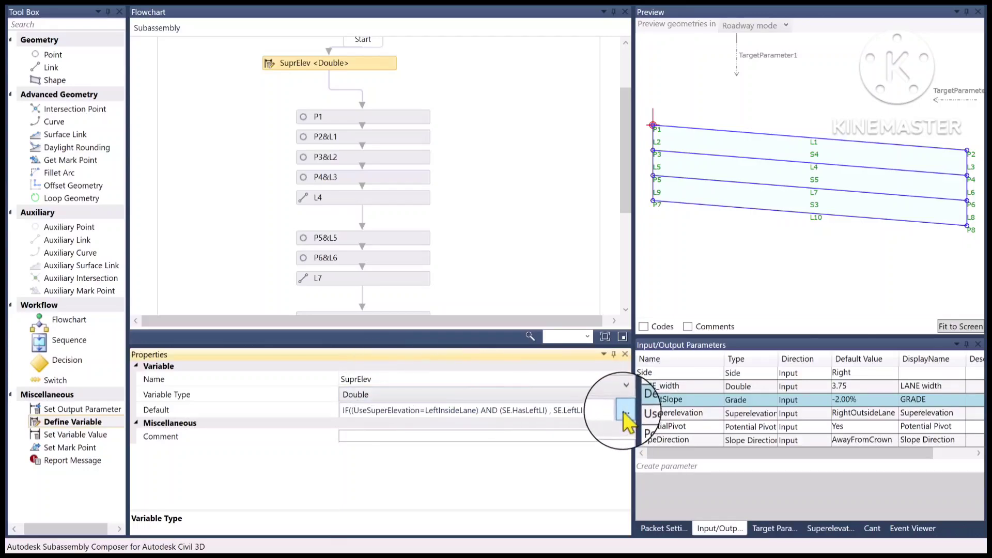
Step: Open SuprElev's default value in the Expression Editor and enlarge the editor to show the whole expression
click(621, 411)
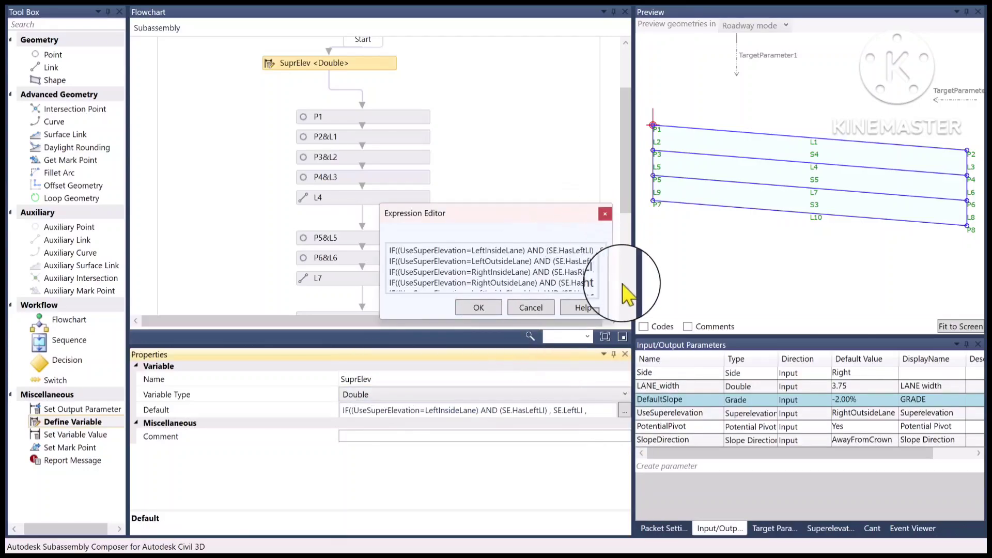
drag(612, 319, 689, 413)
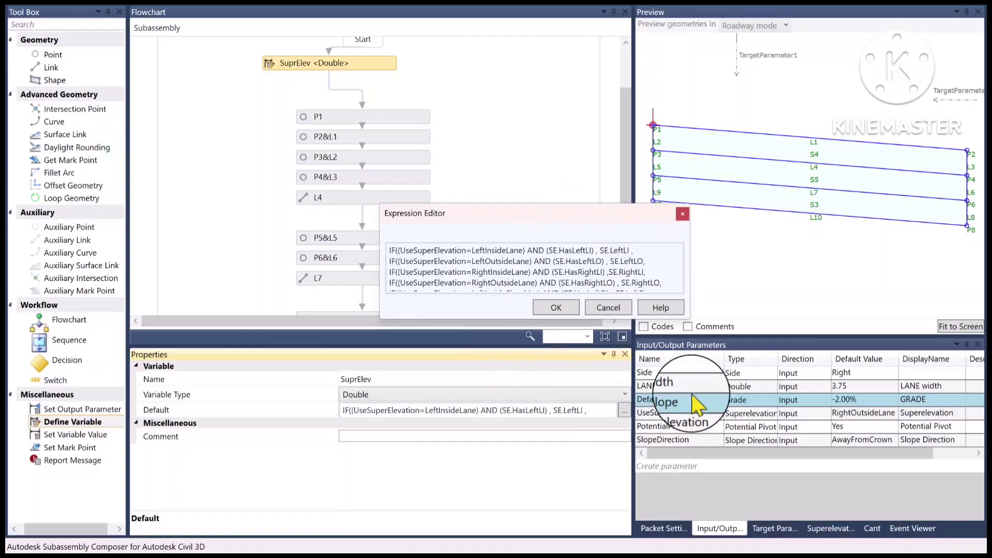
drag(681, 315, 759, 520)
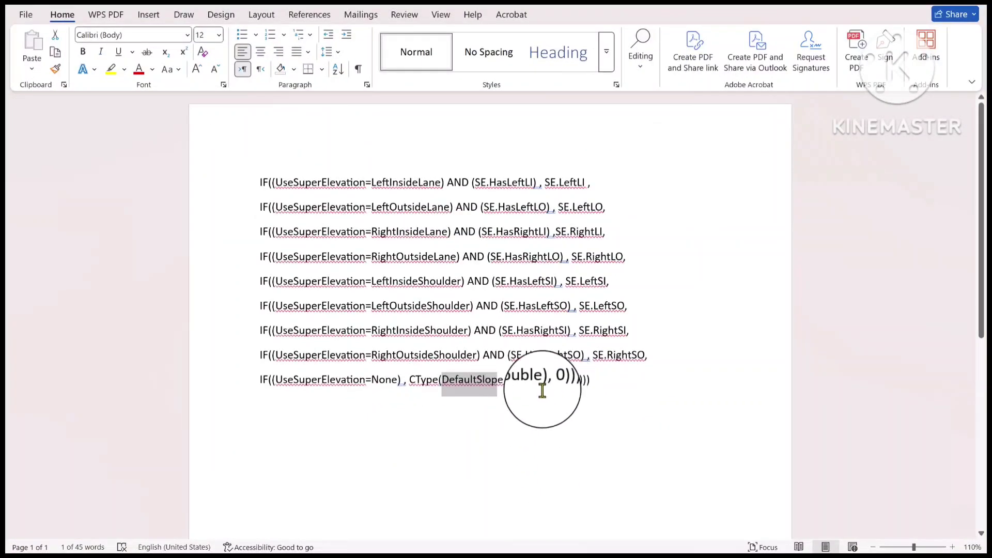
Step: Copy the complete UseSuperElevation IF expression from the Word document, from the LeftInsideLane line through the CType(DefaultSlope, double) line
drag(257, 179, 770, 414)
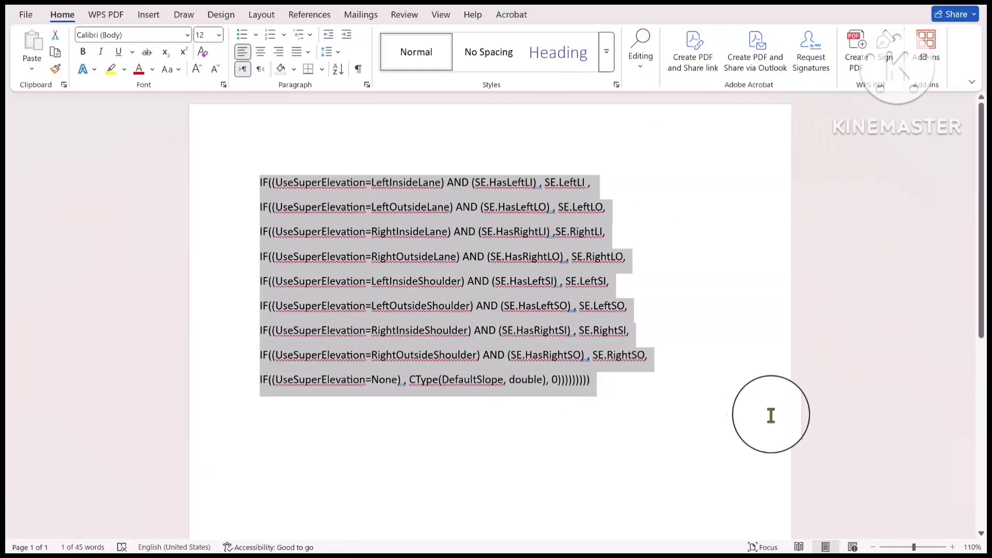
right_click(405, 287)
click(454, 341)
click(674, 287)
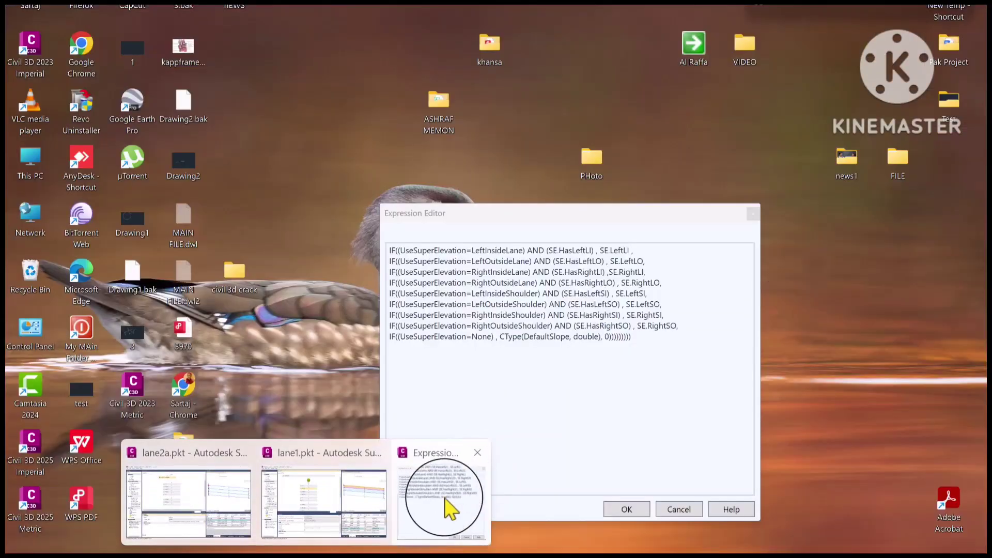
Step: Return to SuprElev's Expression Editor, highlight the IF expression from the LeftInsideLane line through the DefaultSlope line, and review it in the reopened editor
click(443, 505)
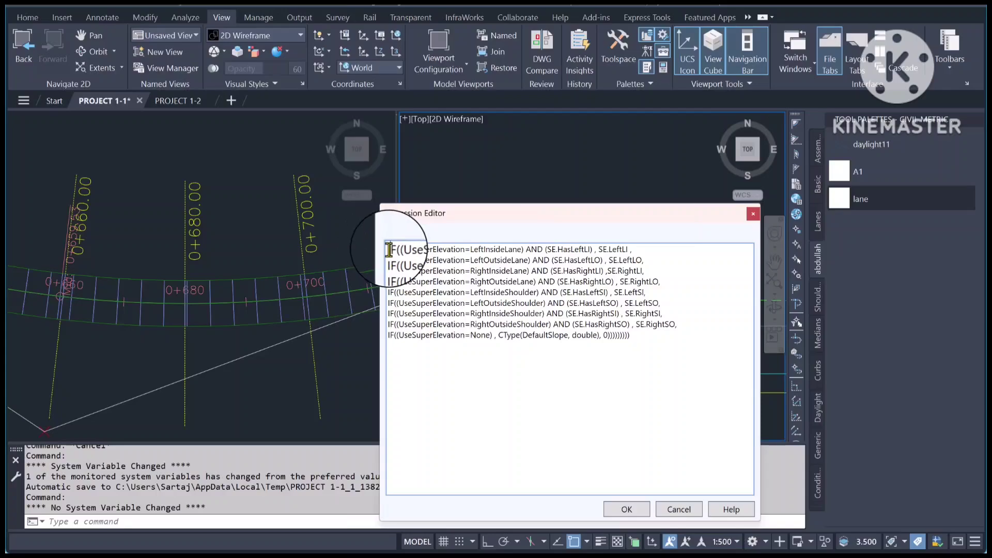
drag(388, 249, 634, 341)
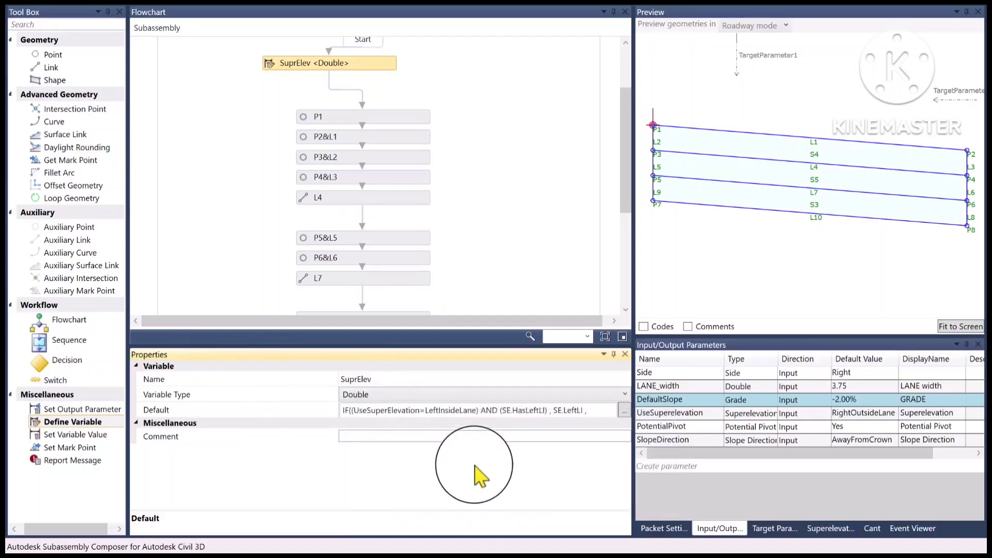
click(622, 409)
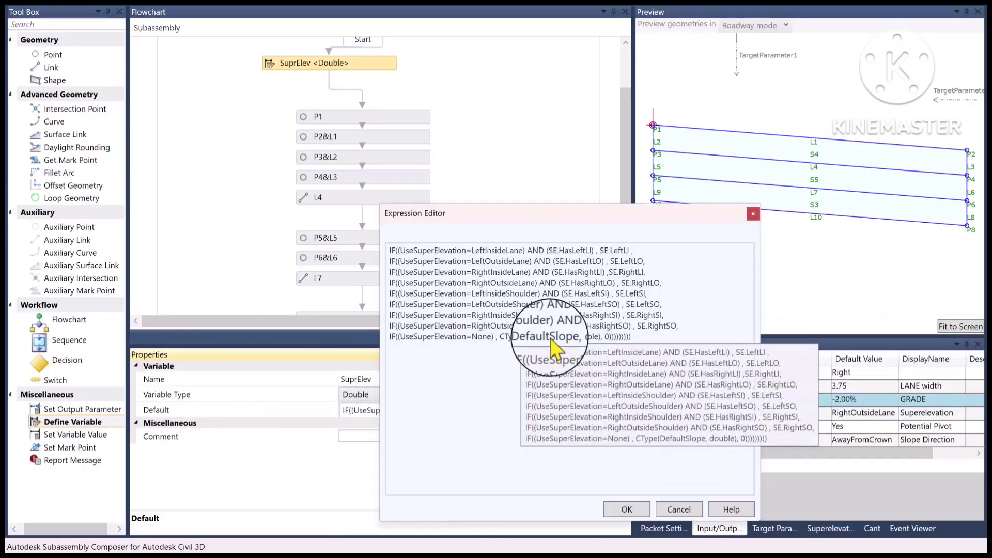
click(750, 214)
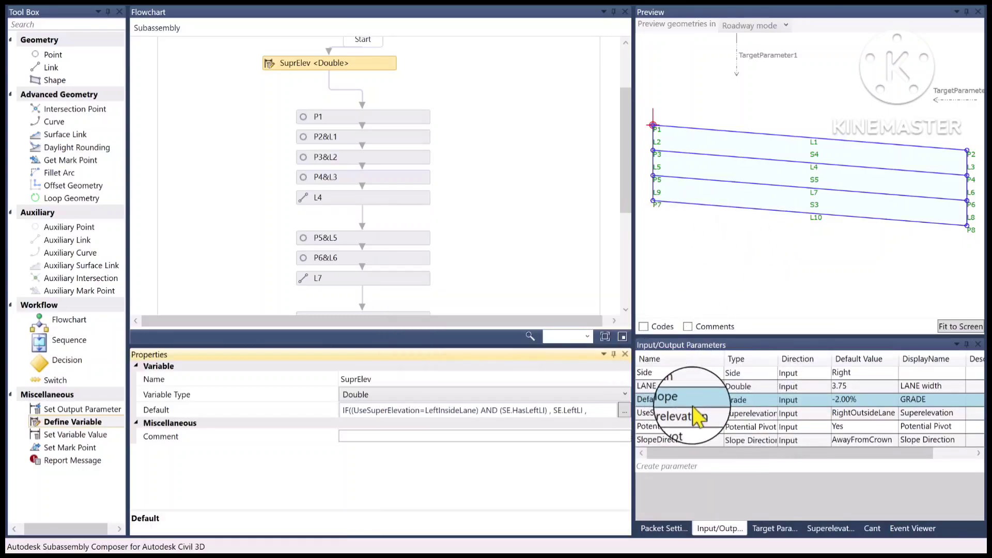
Step: Compare the DefaultSlope input parameter's name and type with the DefaultSlope reference inside the CType term of SuprElev's expression
click(744, 398)
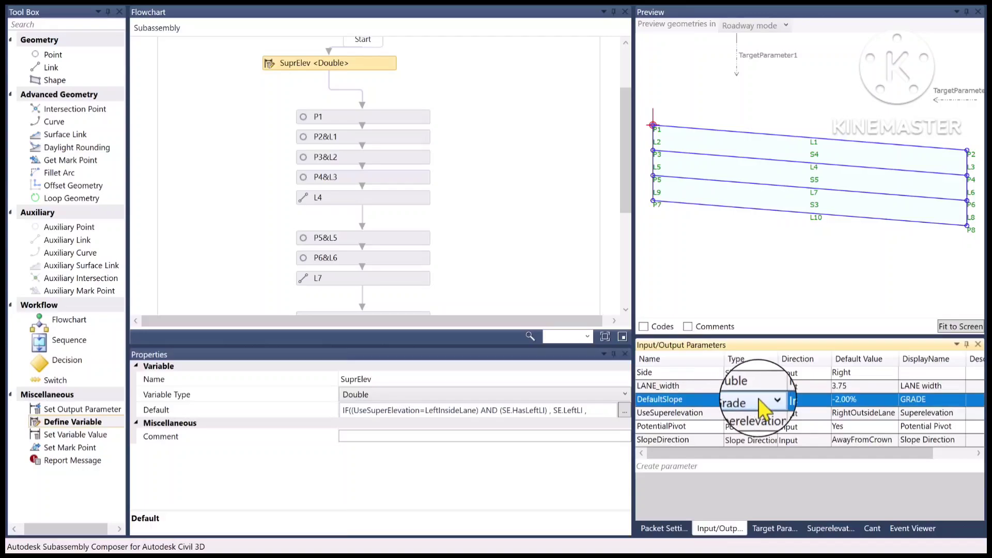
click(760, 401)
click(760, 401)
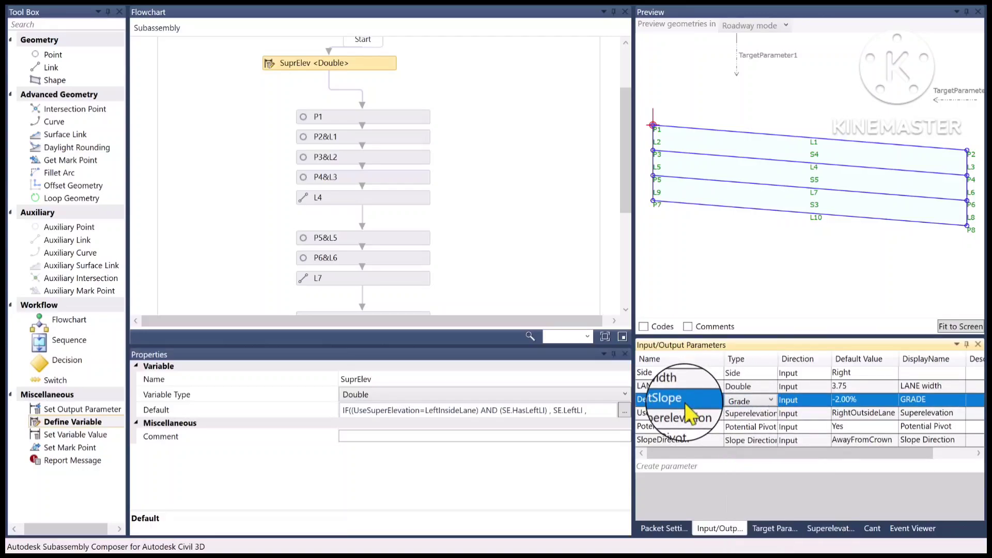
click(624, 410)
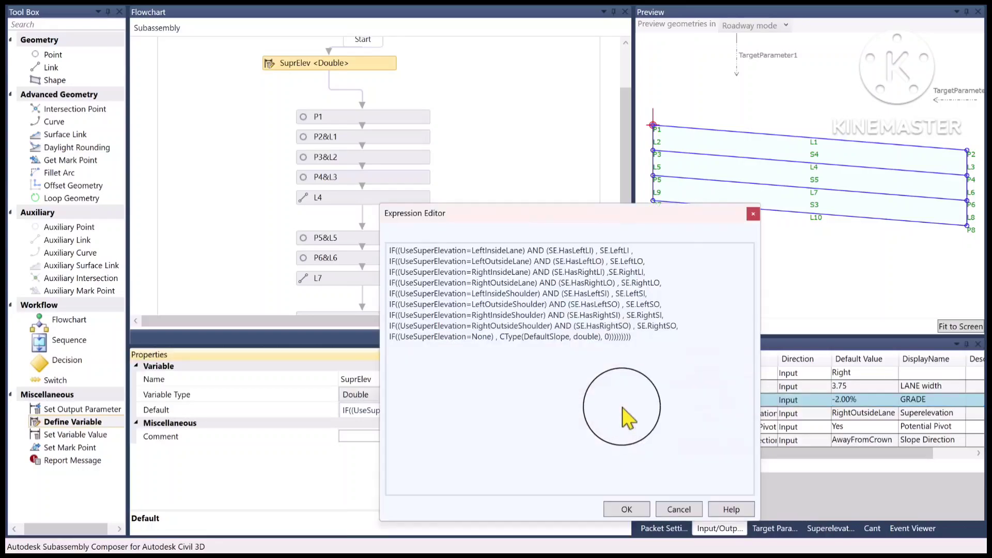
click(527, 335)
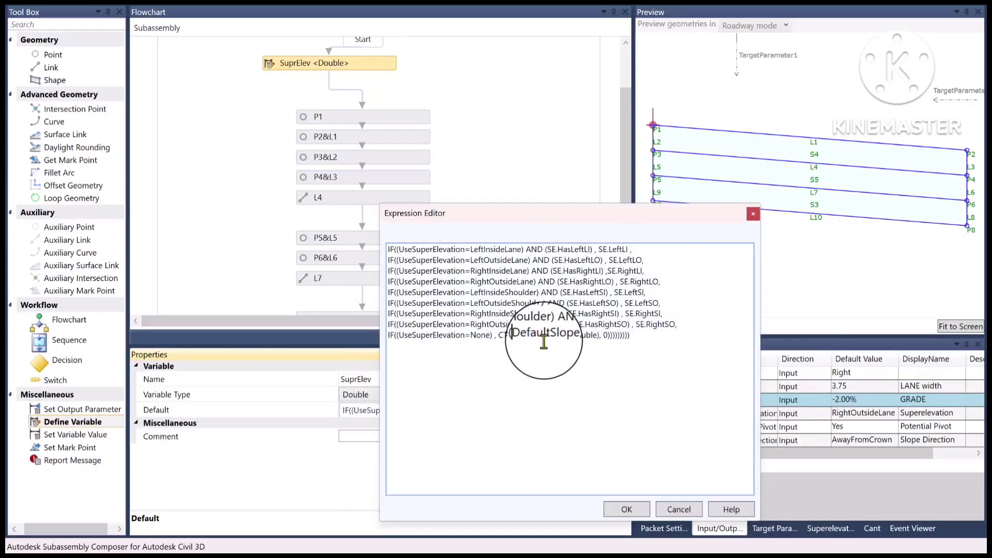
drag(562, 336, 529, 339)
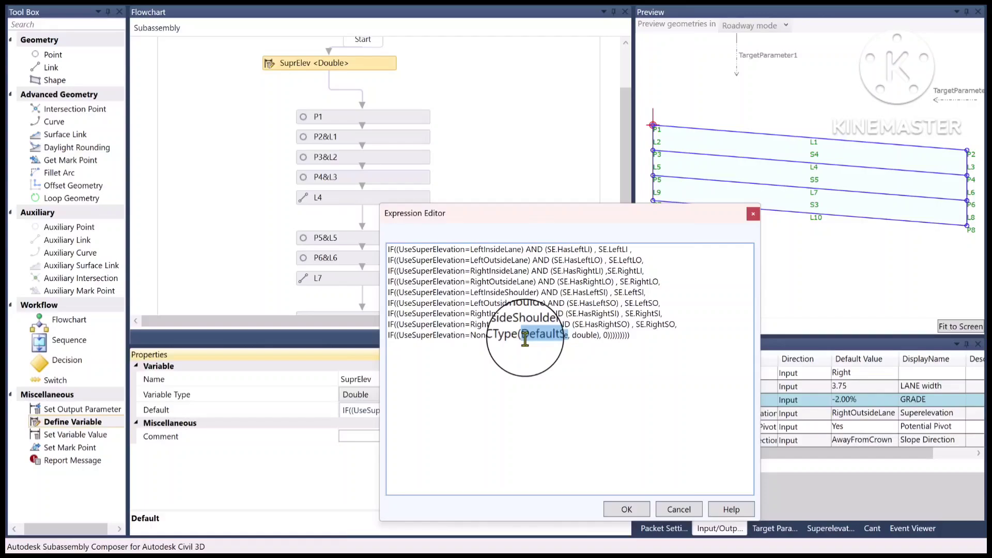
click(752, 216)
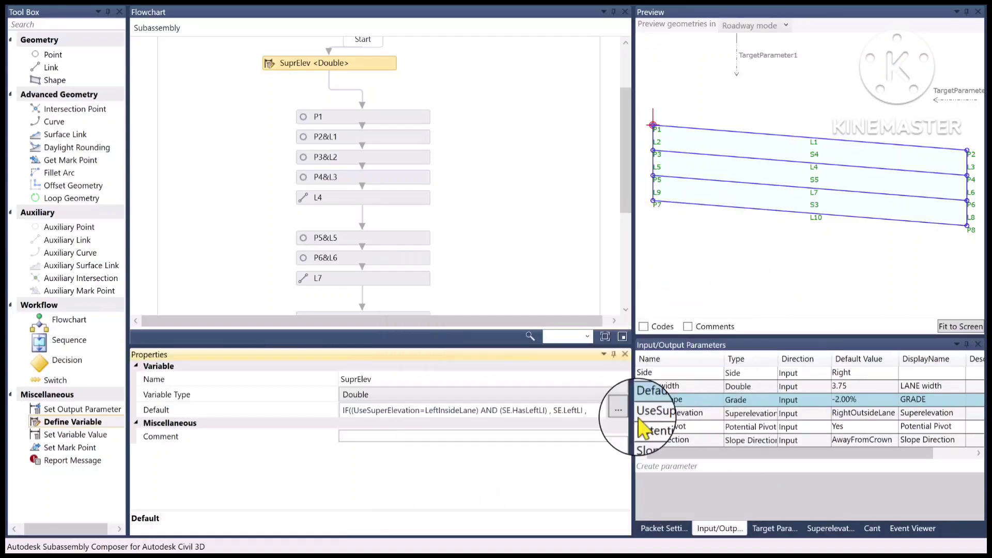
click(661, 413)
click(661, 402)
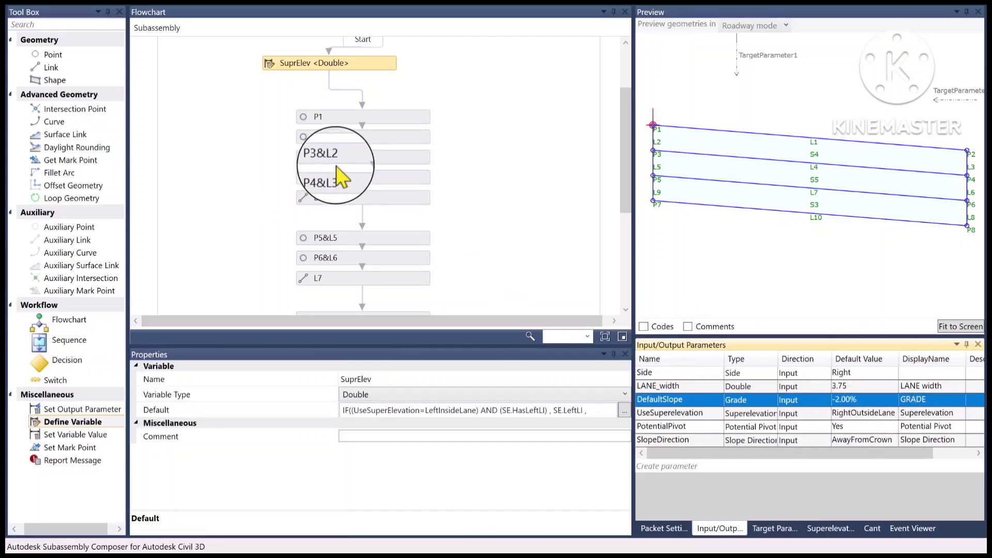
Step: Examine P2&L1's point geometry properties, checking the slope and superelevation override against the DefaultSlope parameter
click(362, 137)
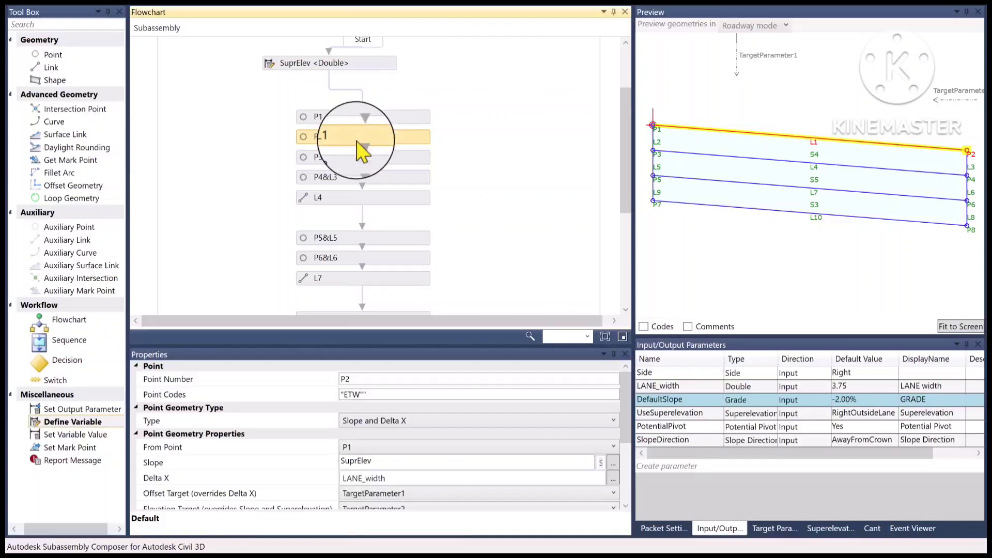
scroll(394, 443, down, 3)
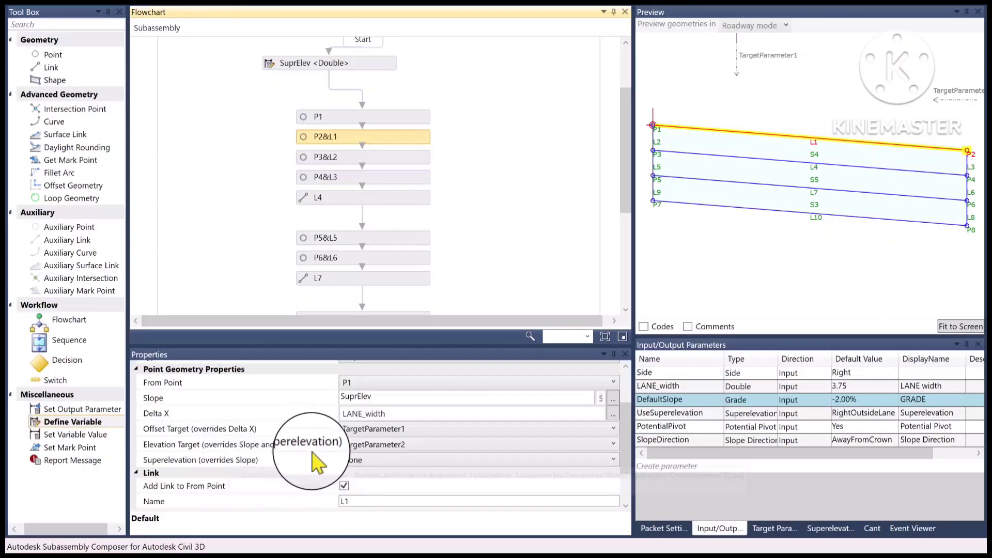
click(354, 463)
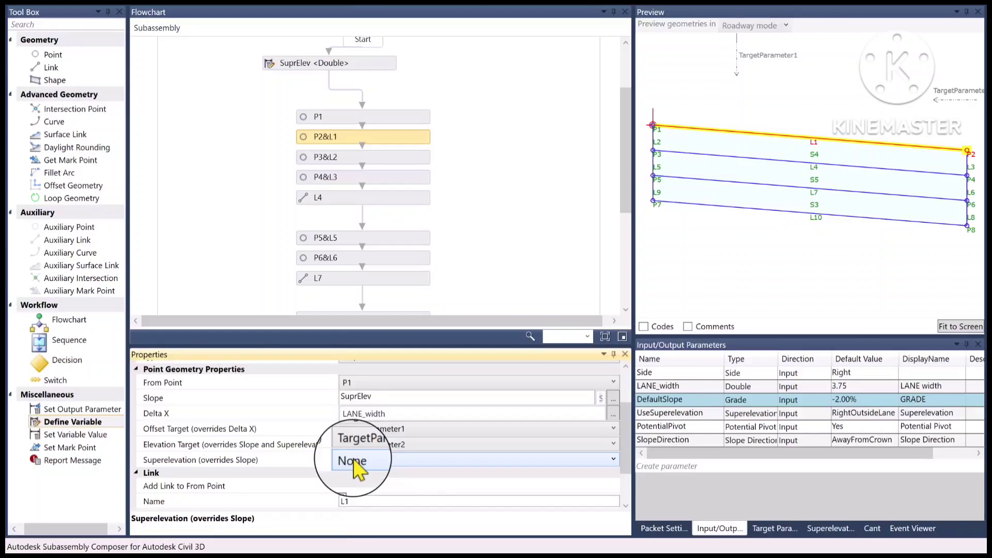
click(686, 398)
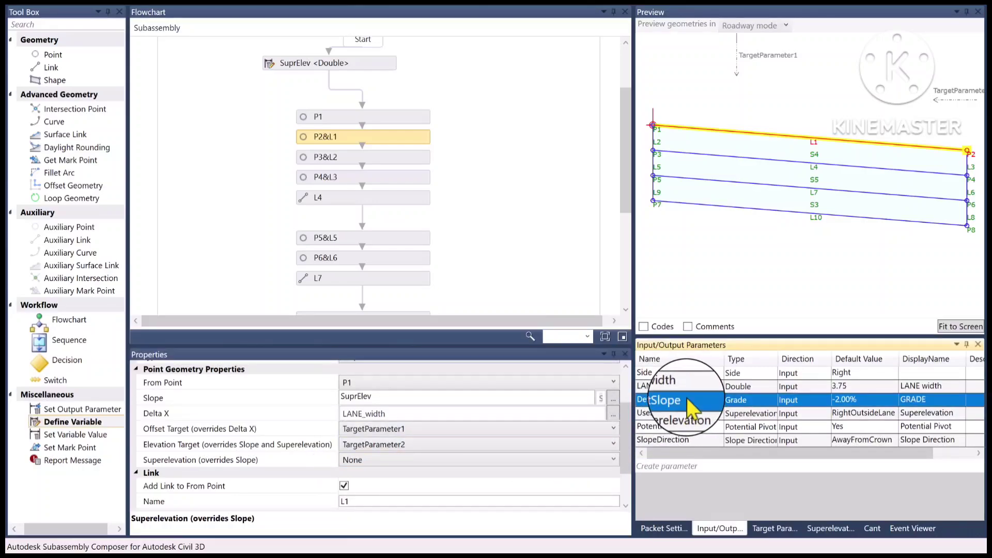
Step: Review the SuprElev variable's name, variable type and full default expression, leaving the expression unedited
click(310, 63)
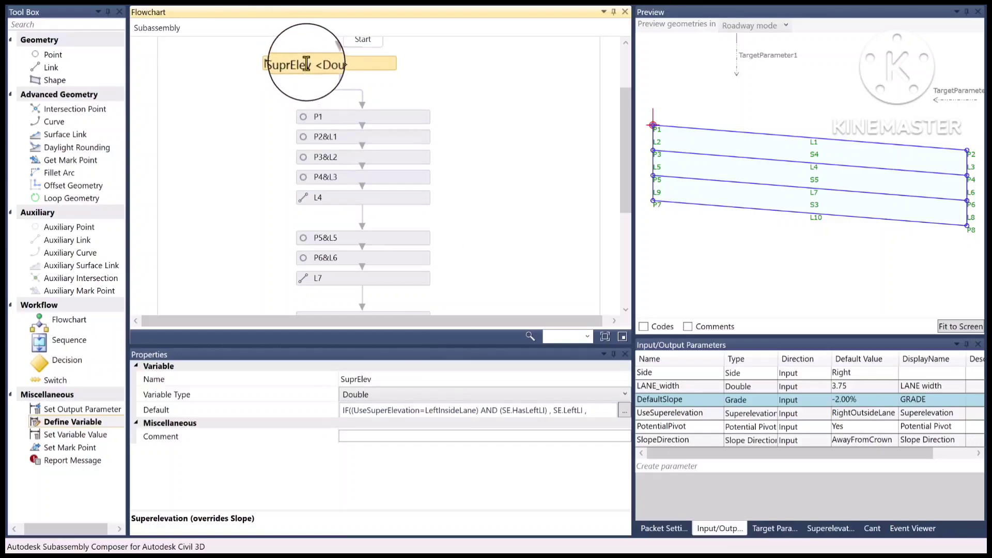
drag(312, 65, 292, 59)
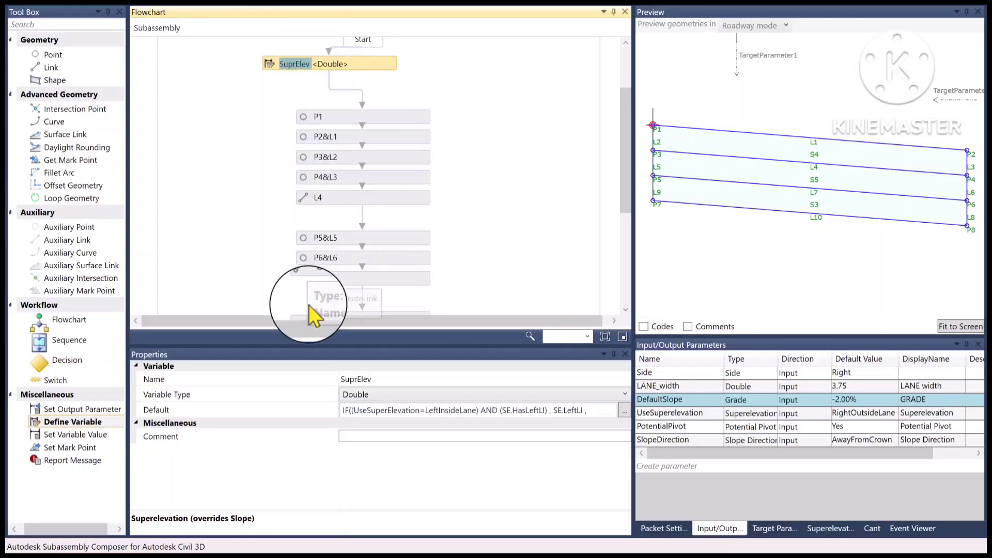
click(376, 380)
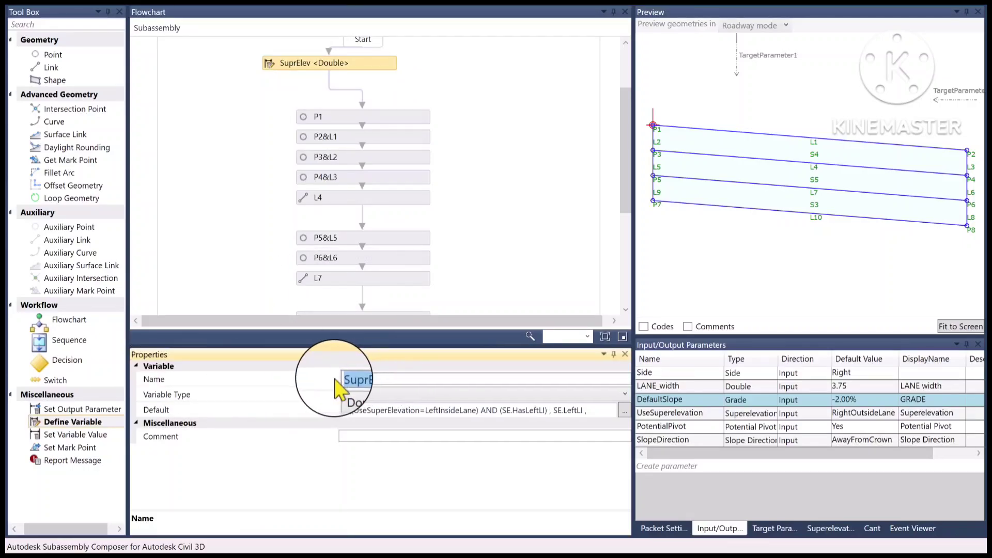
click(382, 407)
click(381, 405)
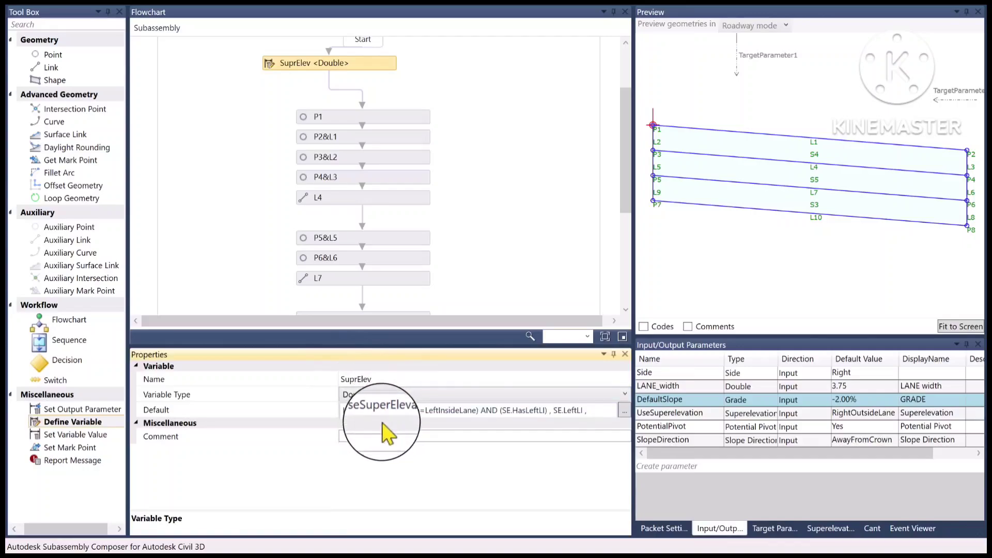
click(269, 61)
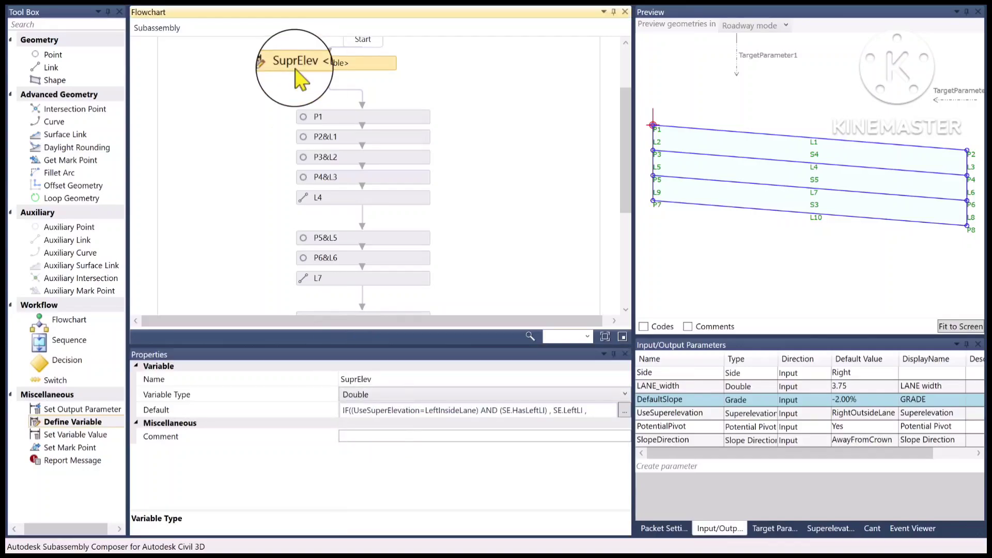
click(355, 378)
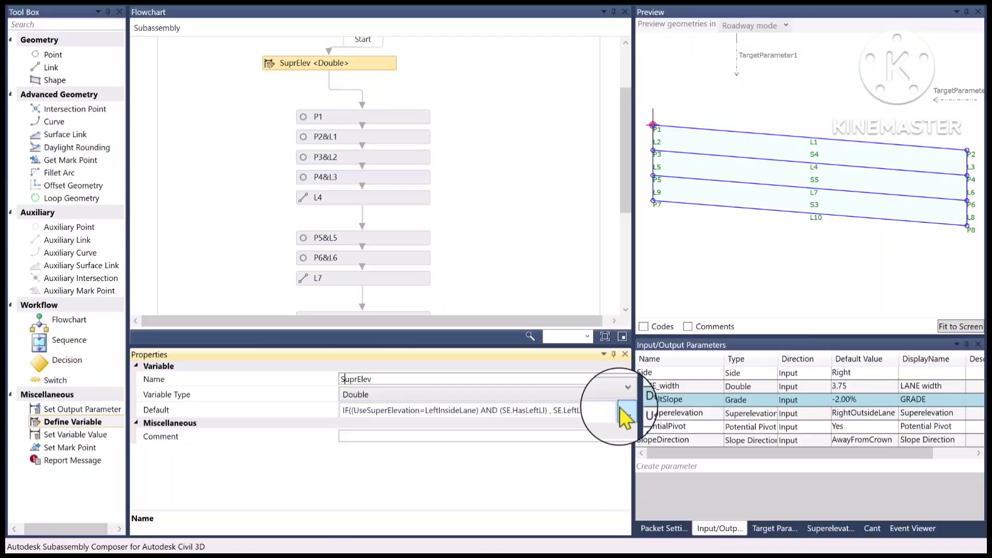
click(625, 410)
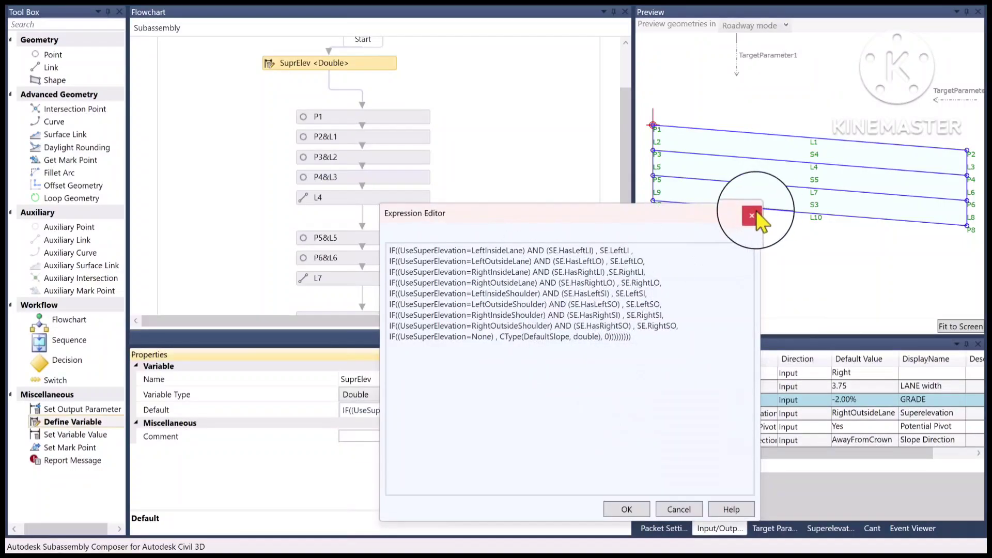
click(752, 215)
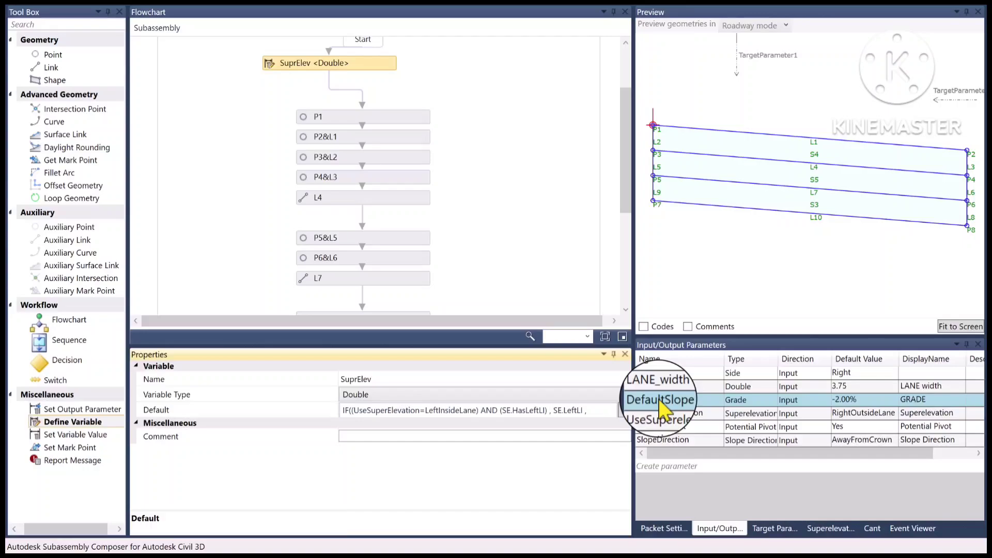
Step: Inspect the slope of point P2 in P2&L1 by opening its value in the Expression Editor and closing it unedited
click(370, 135)
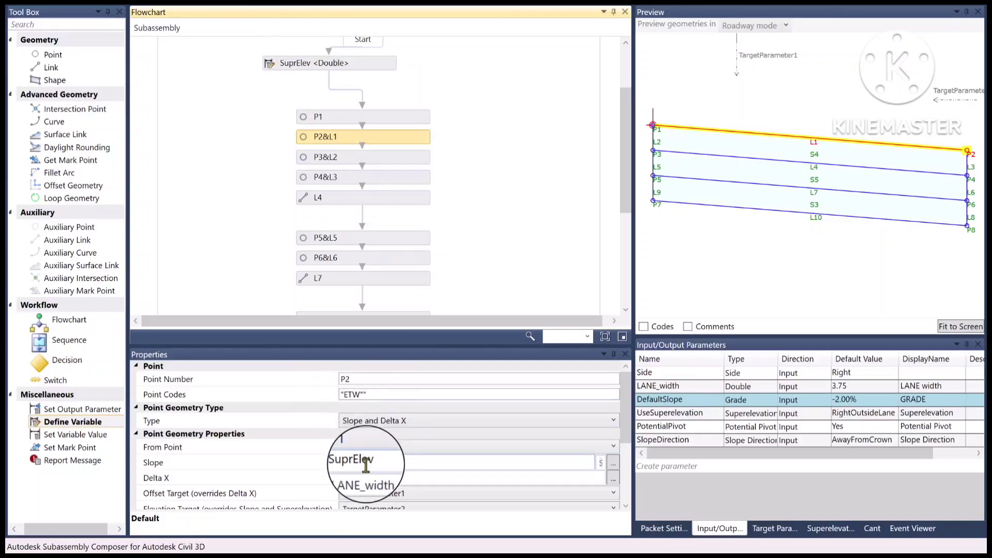
double_click(371, 462)
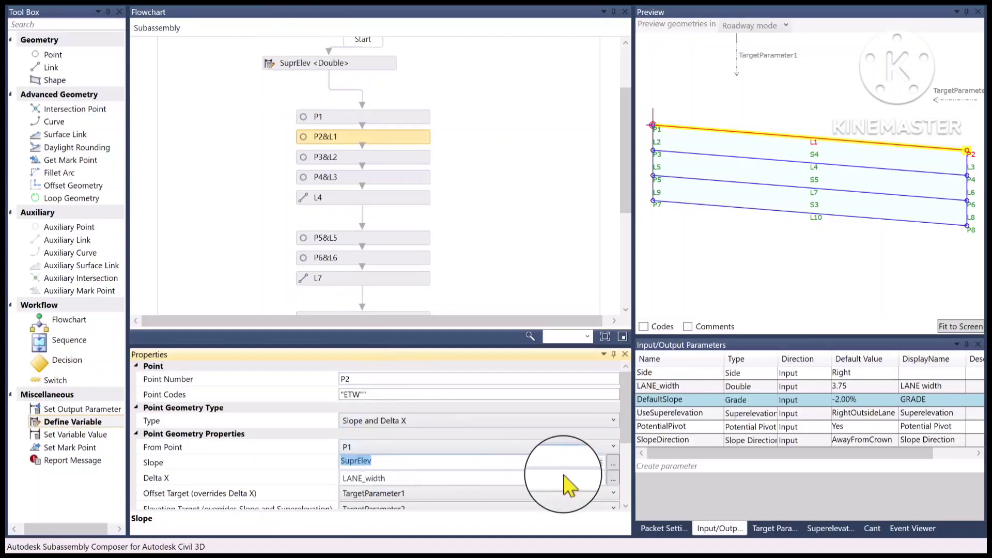
click(613, 463)
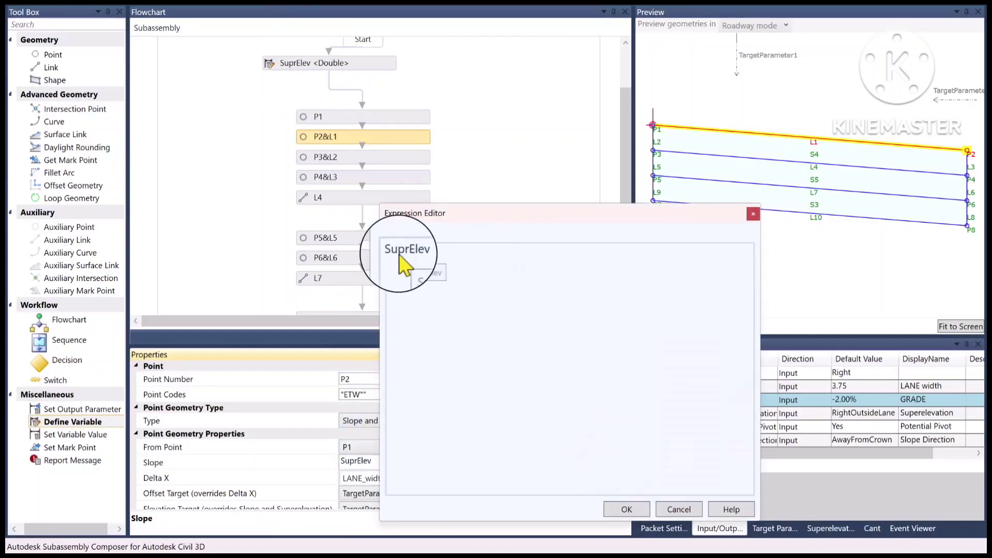
click(751, 215)
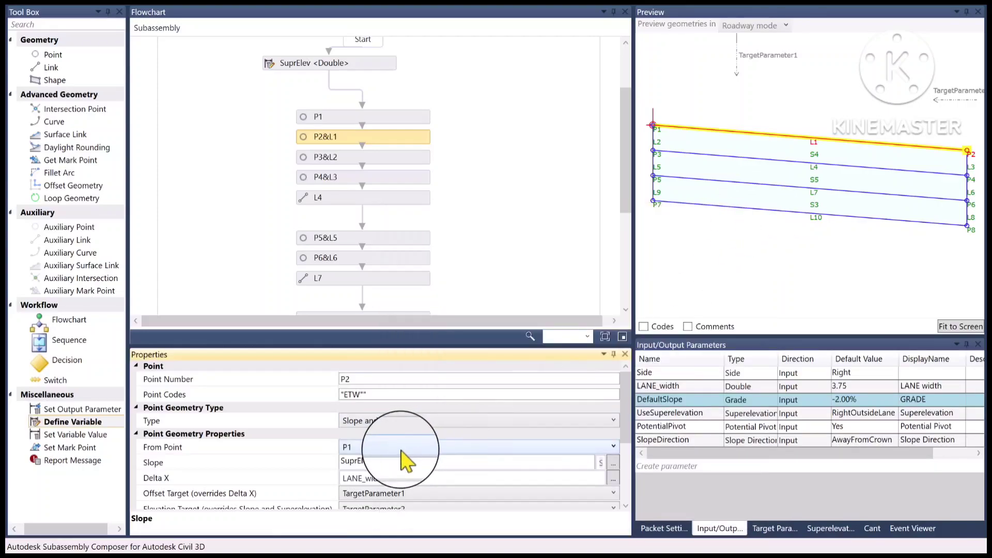
Step: Trace SuprElev back to the Define Variable element and recheck its name and the UseSuperElevation conditions in its default expression
click(65, 423)
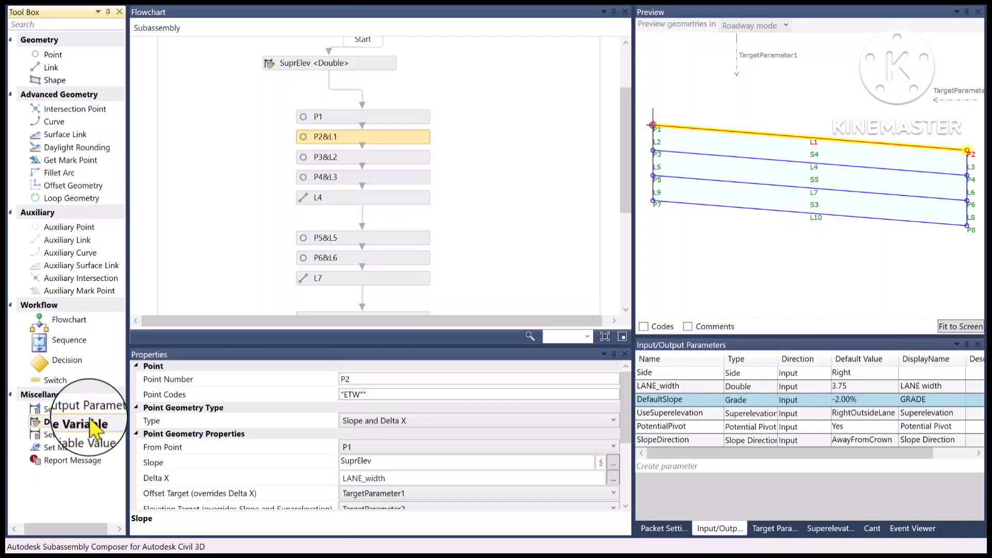
click(305, 62)
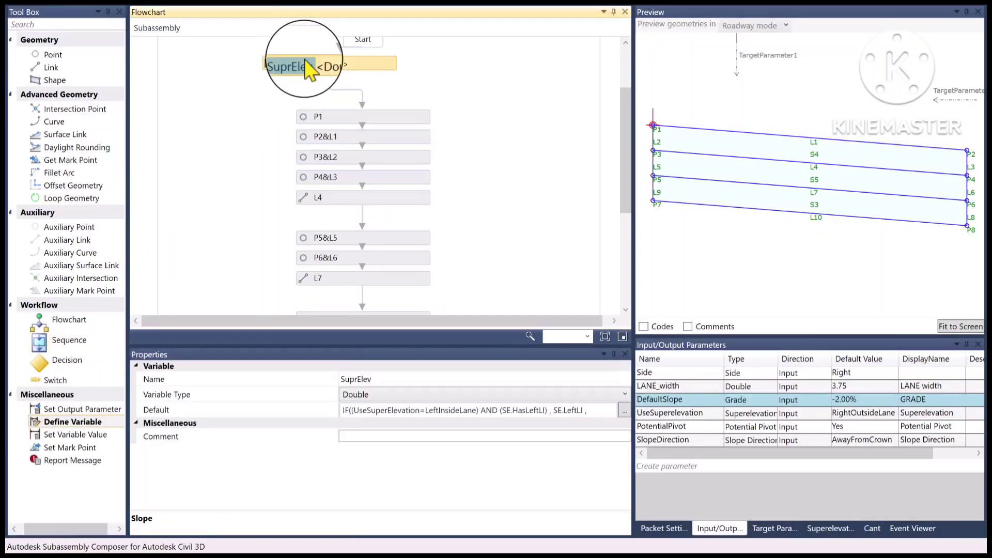
click(372, 379)
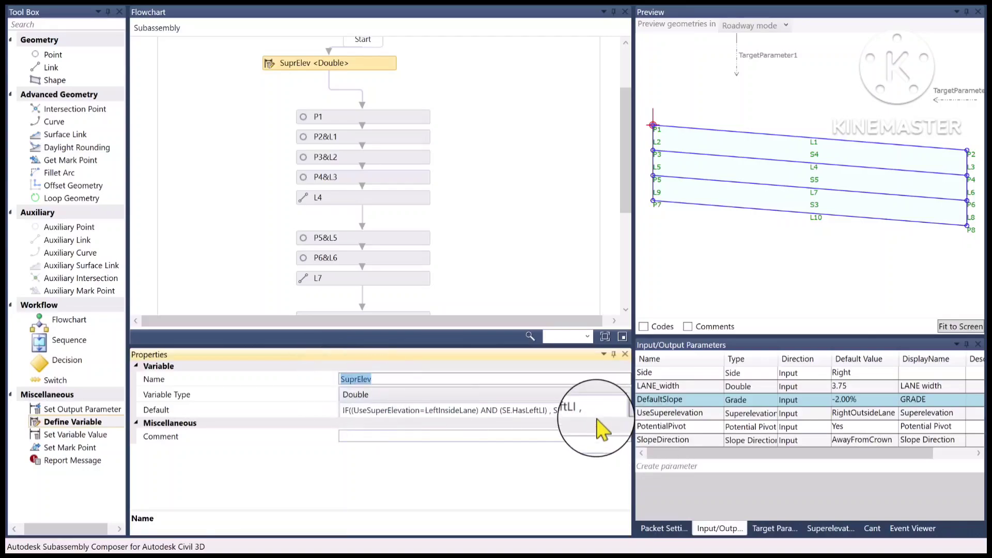
click(629, 411)
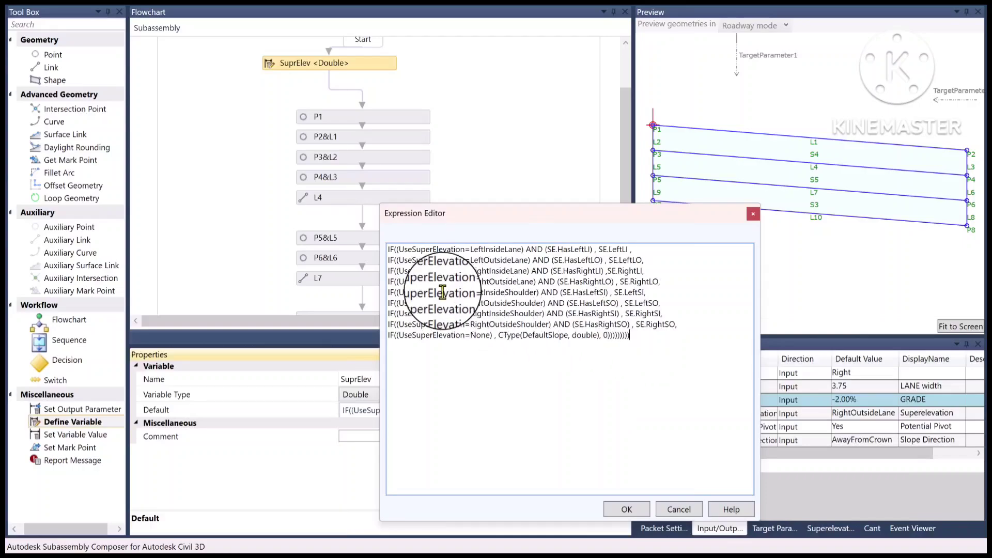
click(753, 214)
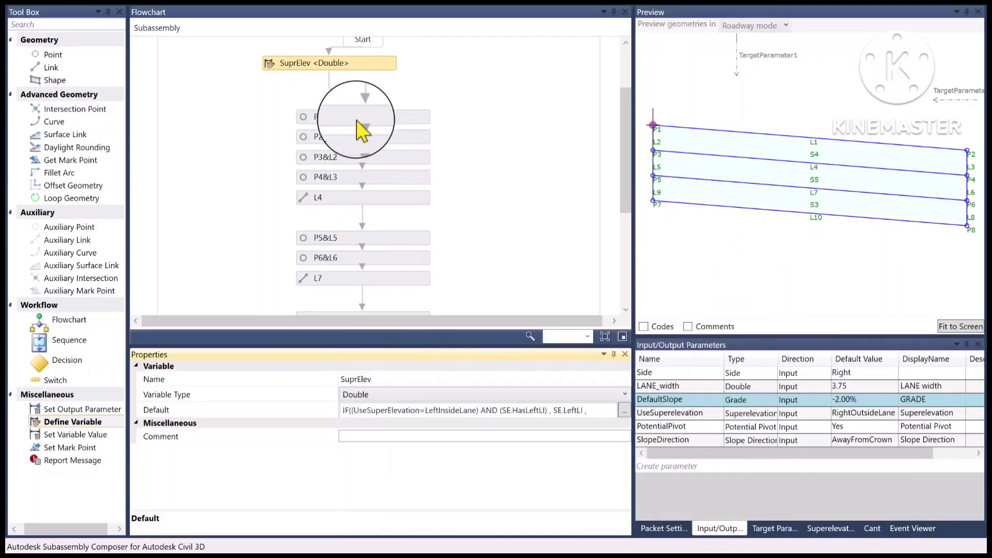
Step: Select P2&L1 again, highlight its slope entry, and check the target, superelevation and link settings below it
click(325, 137)
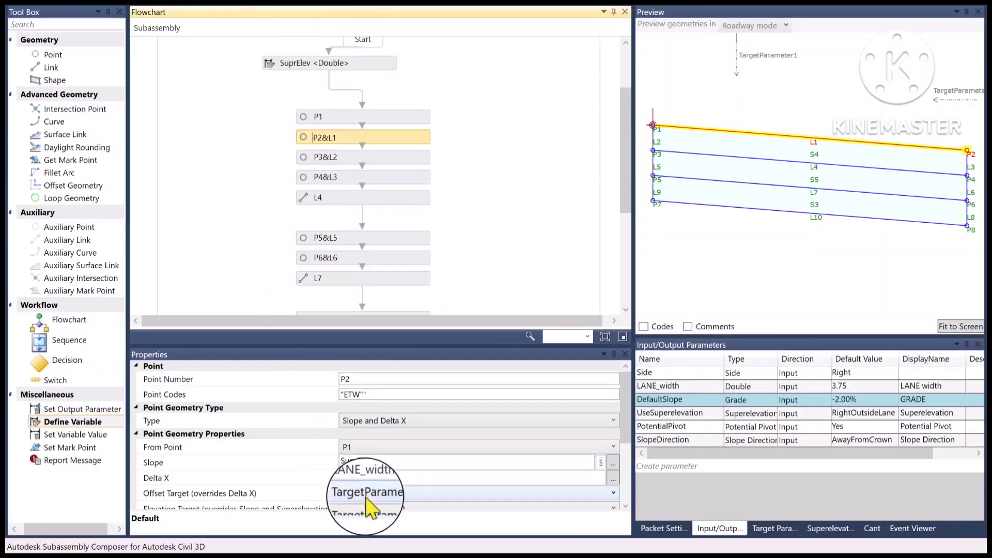
click(382, 460)
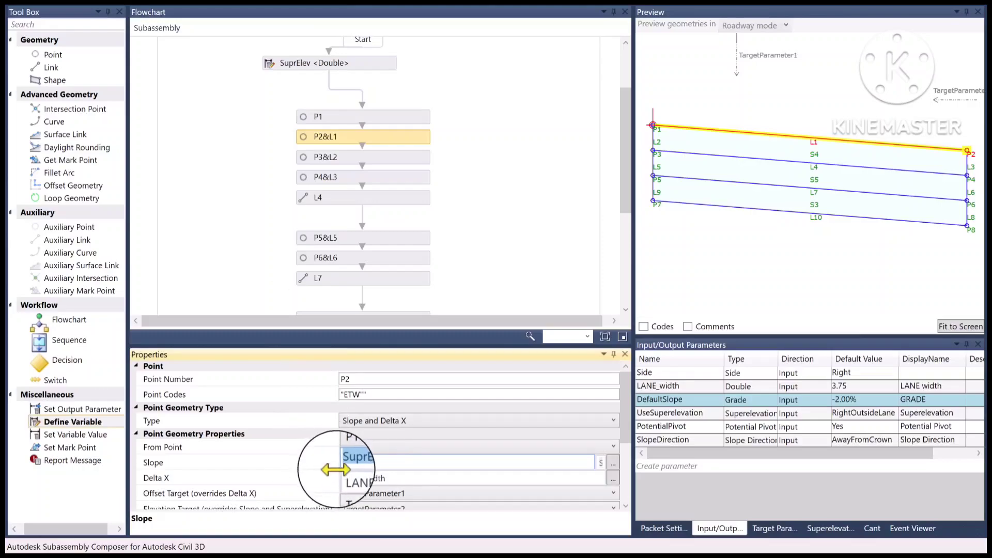
scroll(413, 486, down, 2)
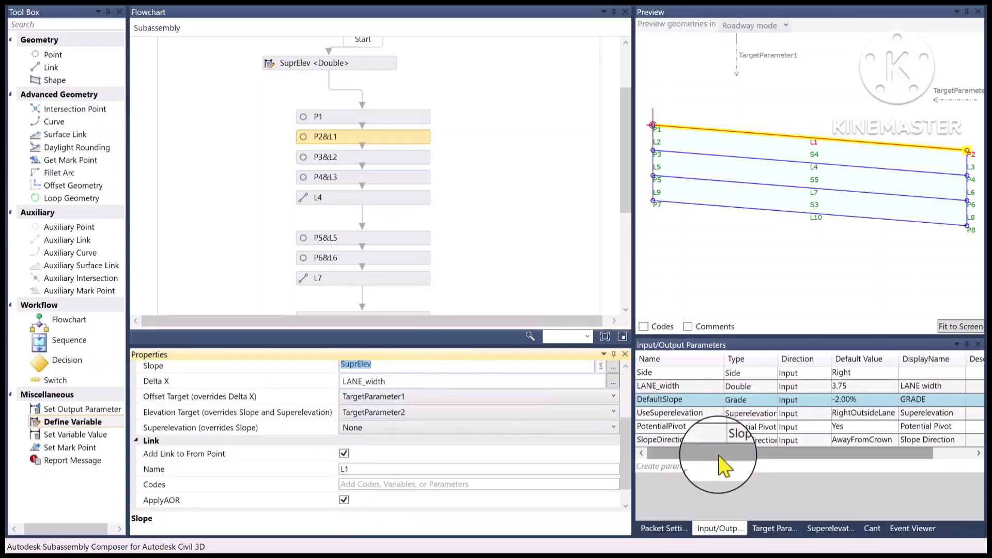
Step: Switch to the PROJECT 1-2 drawing in Civil 3D and locate the curve around station 0+320 in the plan view
scroll(377, 465, up, 1)
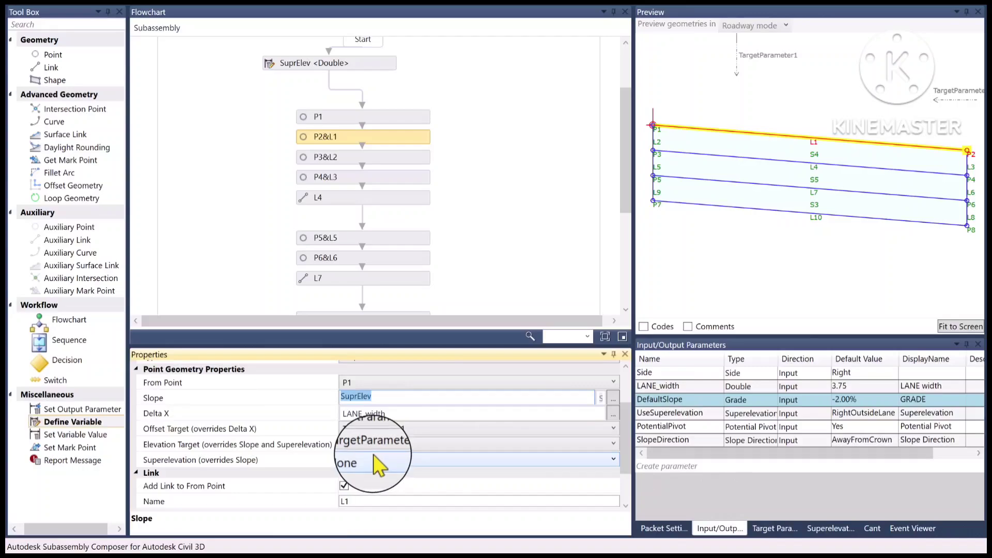
mouse_move(540, 552)
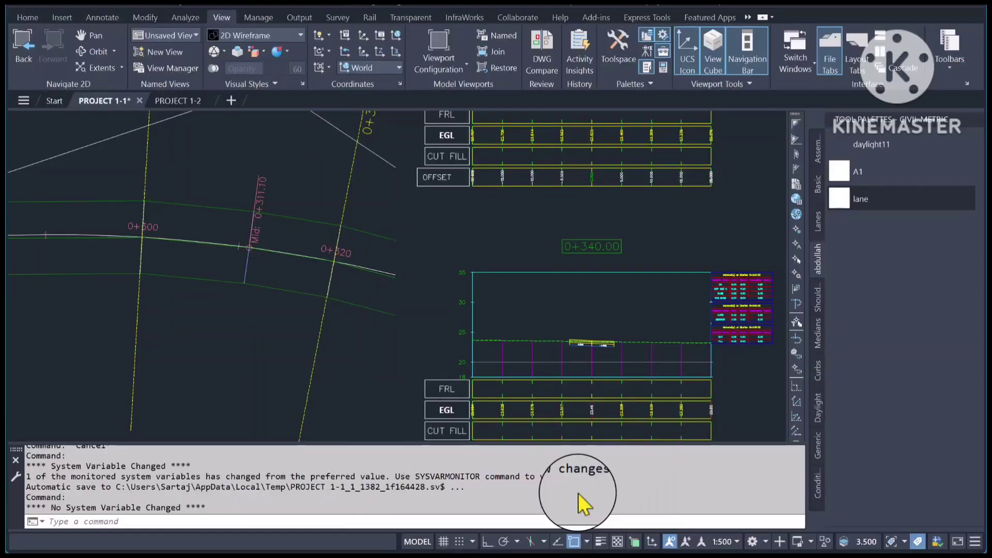
click(578, 494)
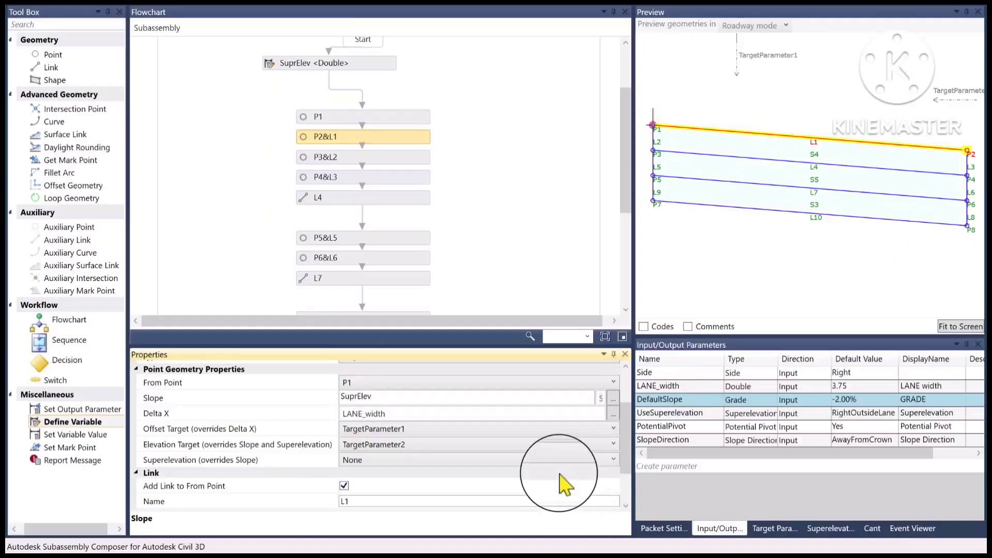
click(177, 220)
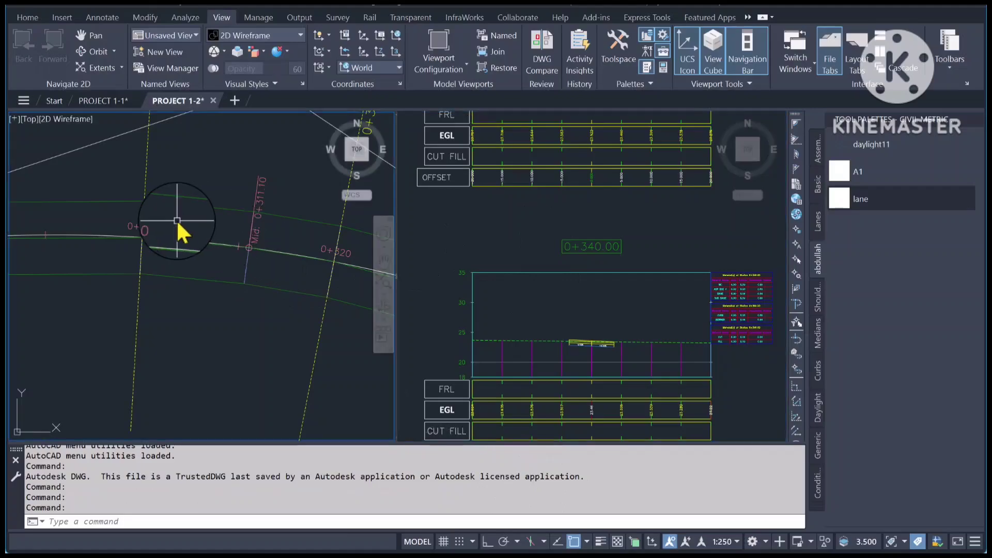
middle_drag(320, 263, 200, 265)
scroll(210, 237, up, 3)
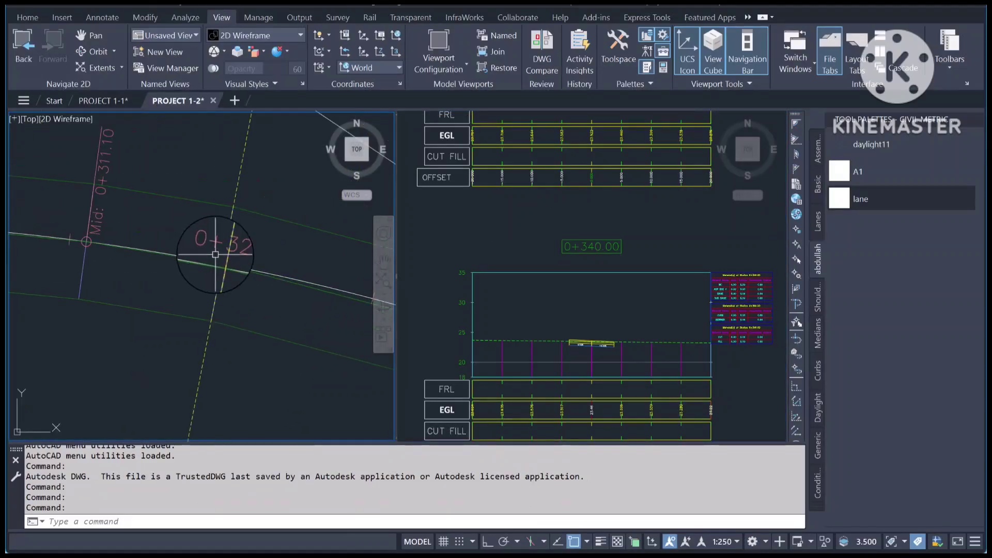
Step: Examine the slope labels of both lanes in a cross section on the first curve
click(545, 253)
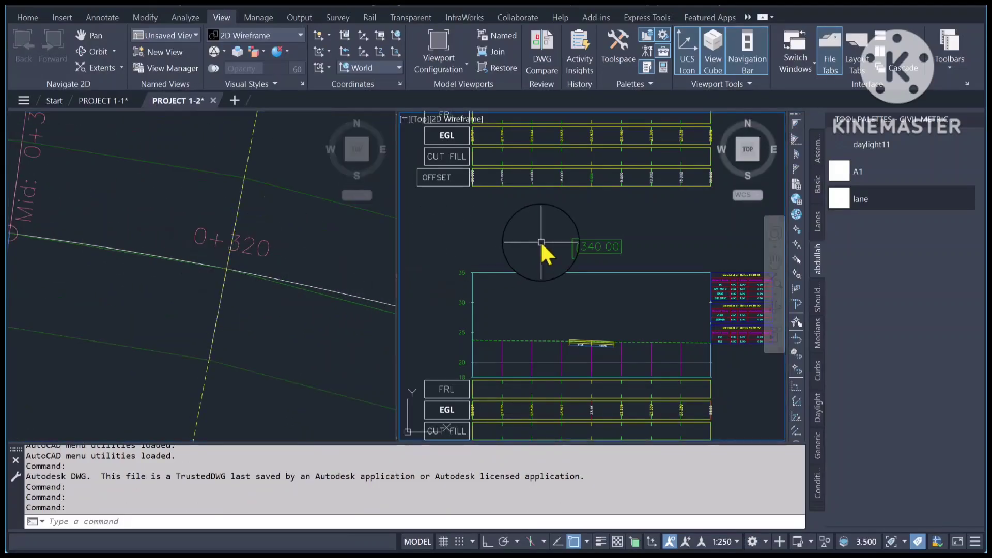
middle_drag(540, 250, 538, 408)
scroll(605, 263, up, 5)
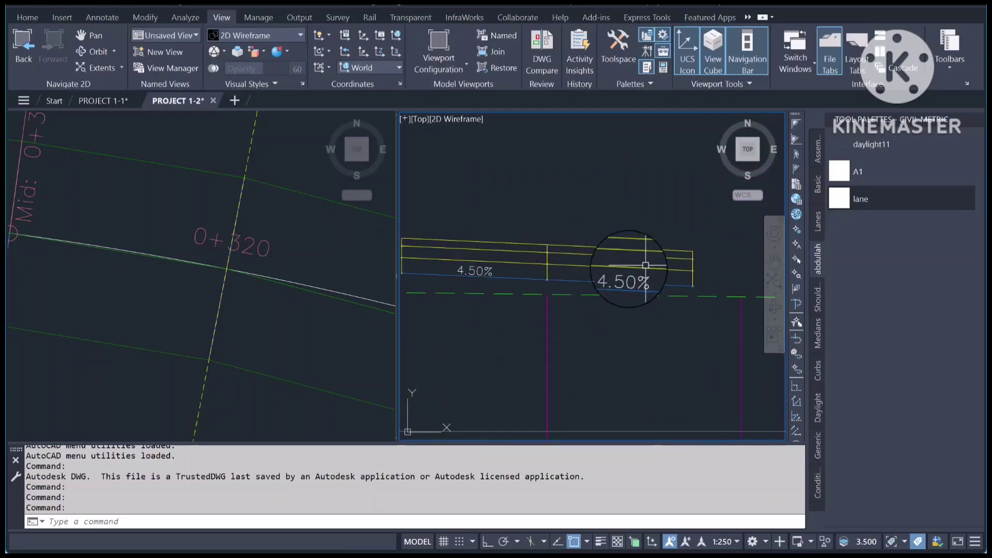
middle_drag(488, 252, 535, 267)
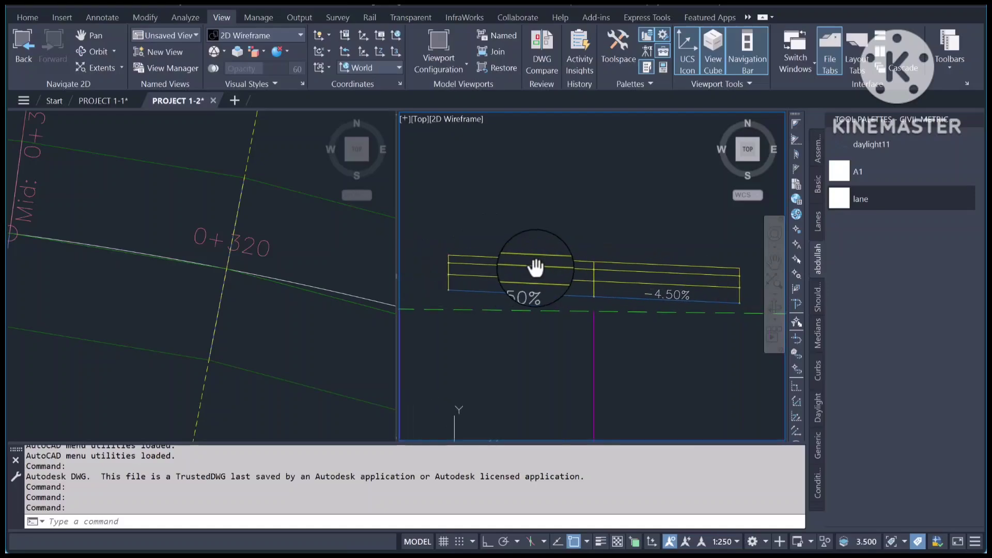
Step: Locate the second, opposite curve of the alignment in the plan view, around station 0+660
click(315, 240)
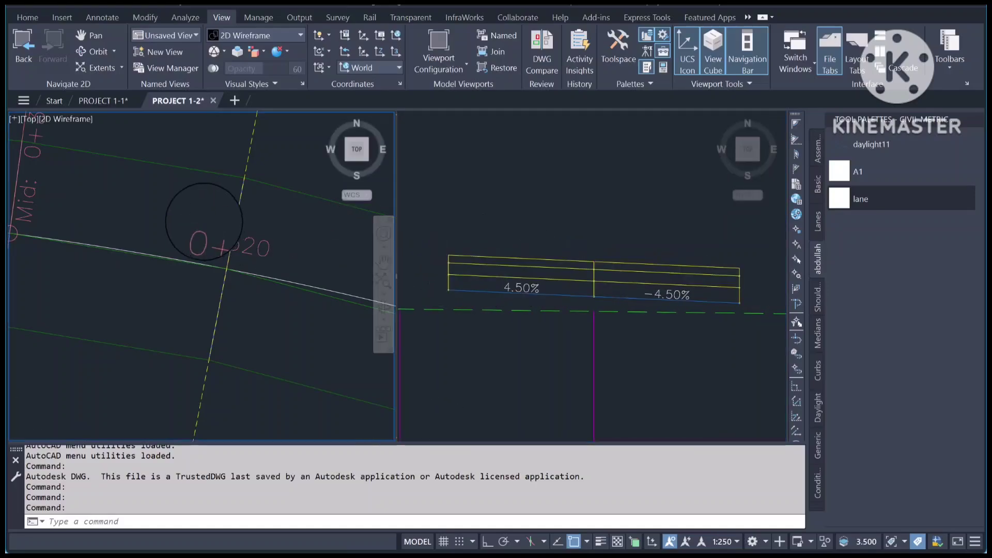
scroll(202, 222, down, 15)
middle_drag(286, 307, 235, 302)
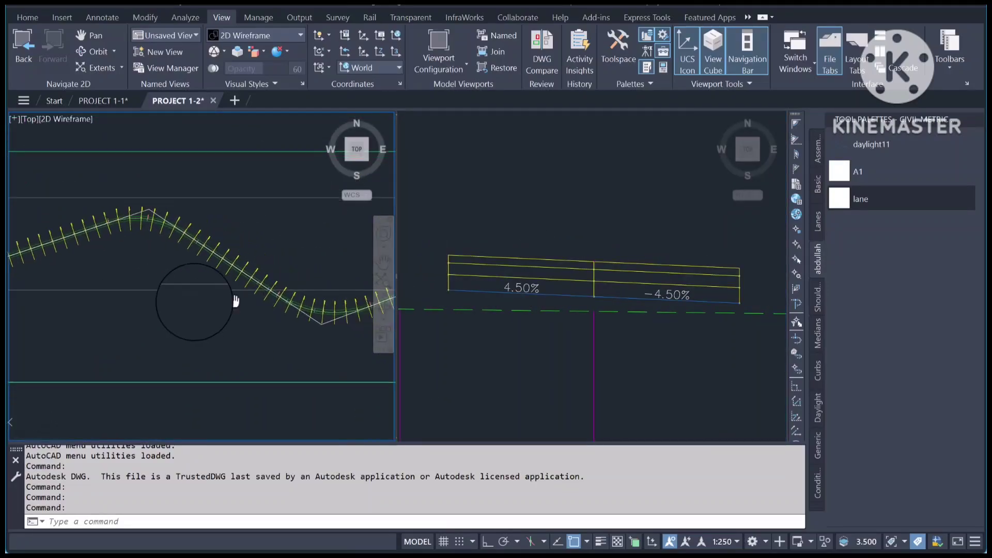
scroll(231, 313, up, 7)
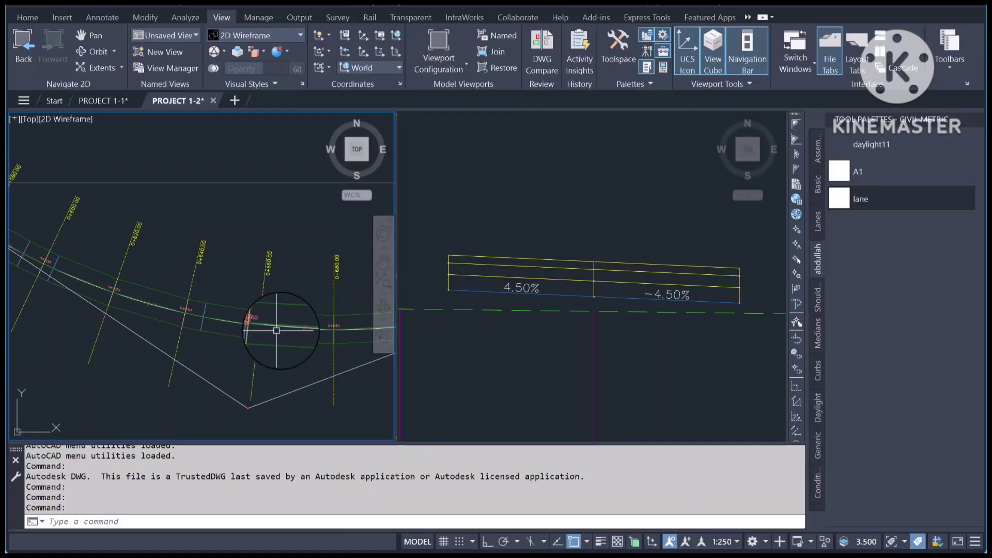
Step: Find a cross section belonging to the second curve among the section sheets and check the slope labels of both lanes
click(536, 345)
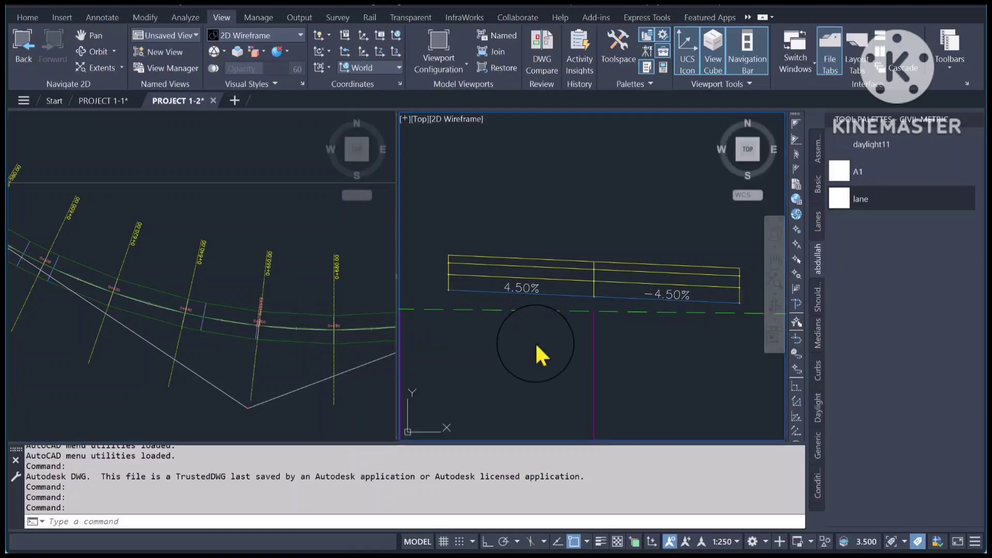
scroll(484, 310, down, 6)
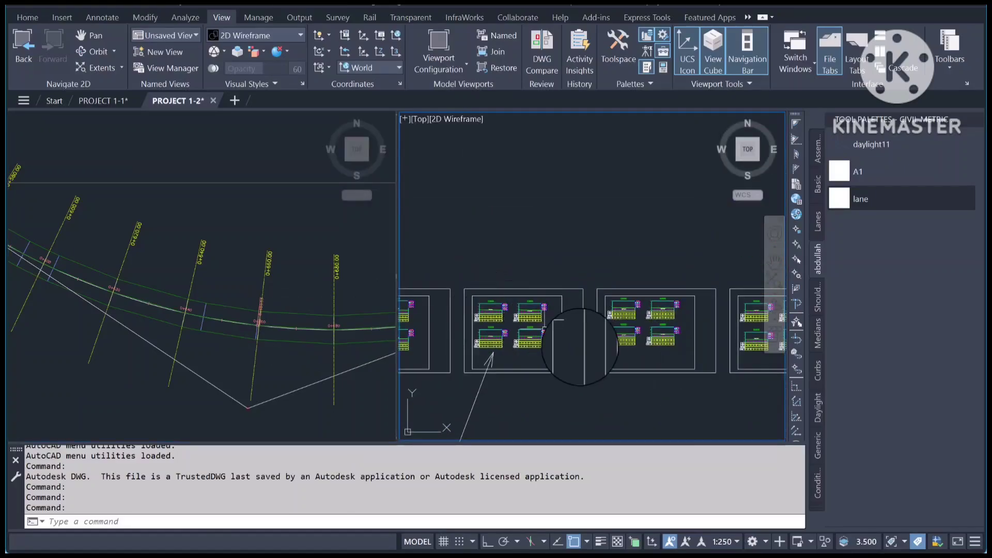
middle_drag(668, 365, 640, 336)
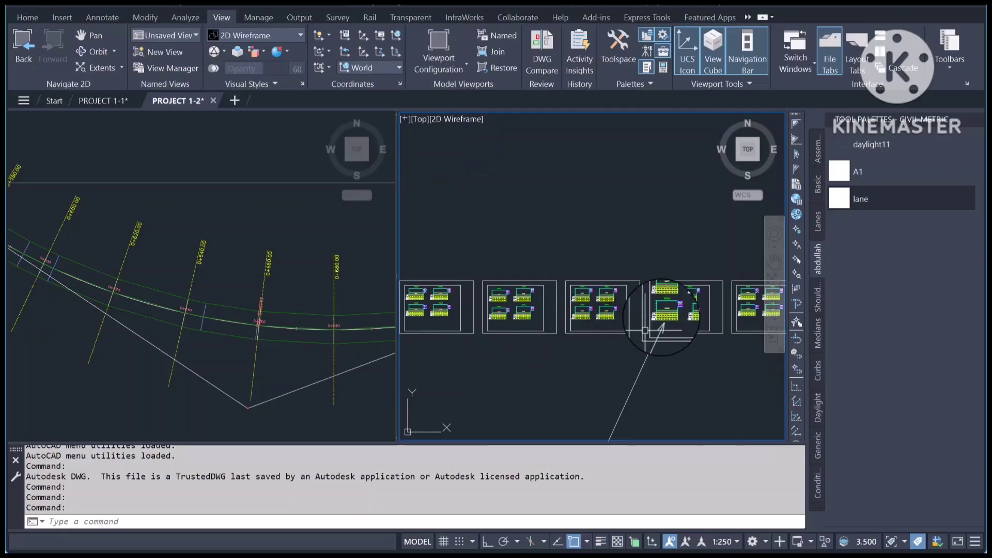
scroll(658, 318, up, 5)
scroll(652, 353, up, 3)
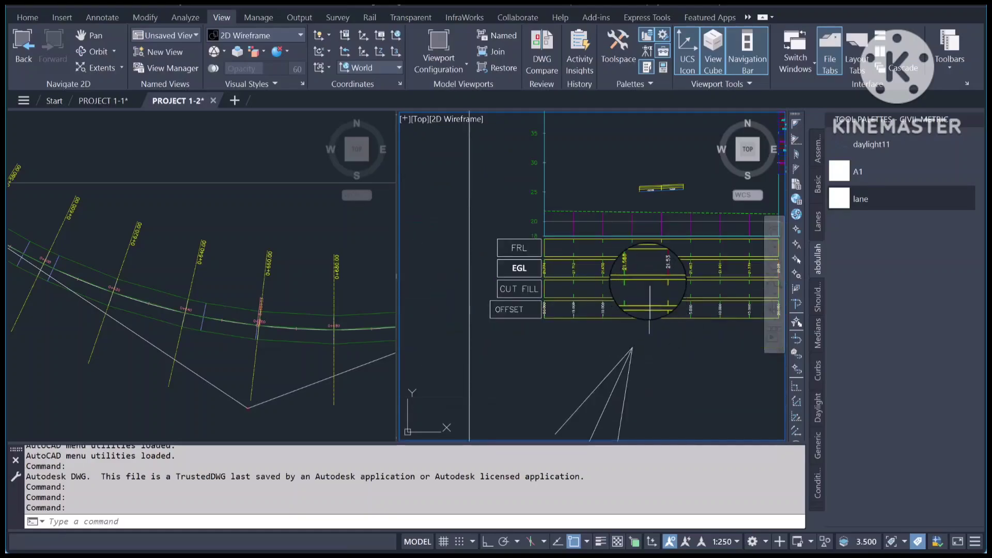
scroll(654, 175, up, 2)
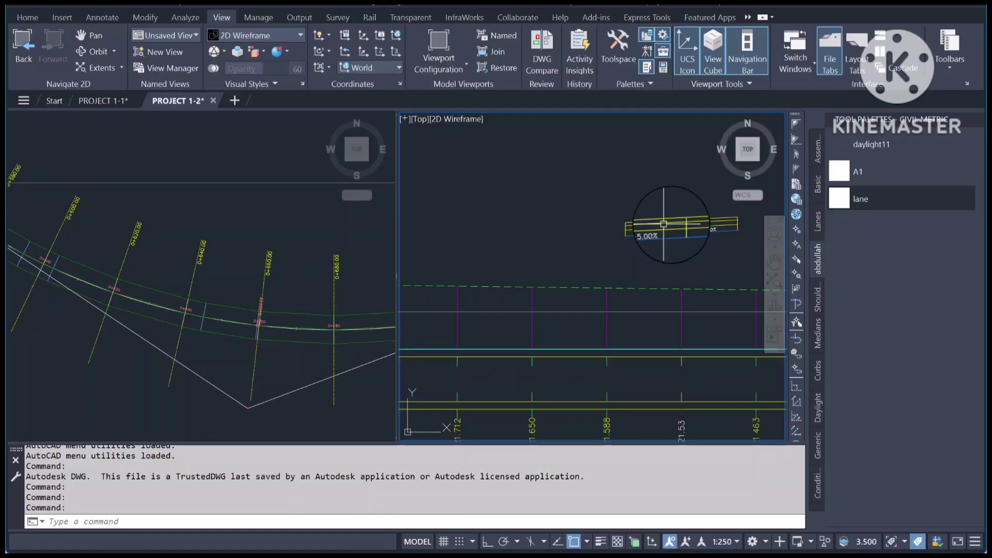
scroll(665, 221, up, 3)
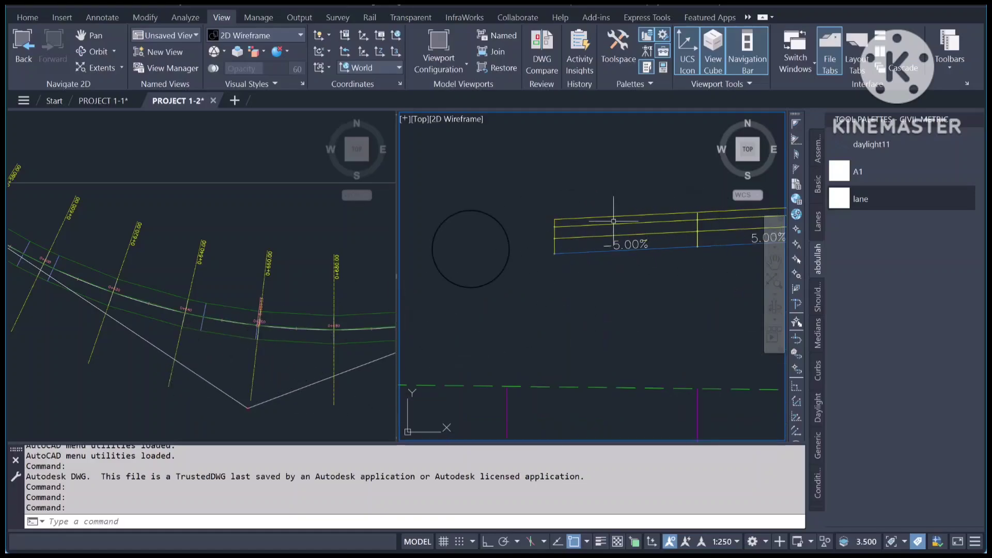
click(564, 280)
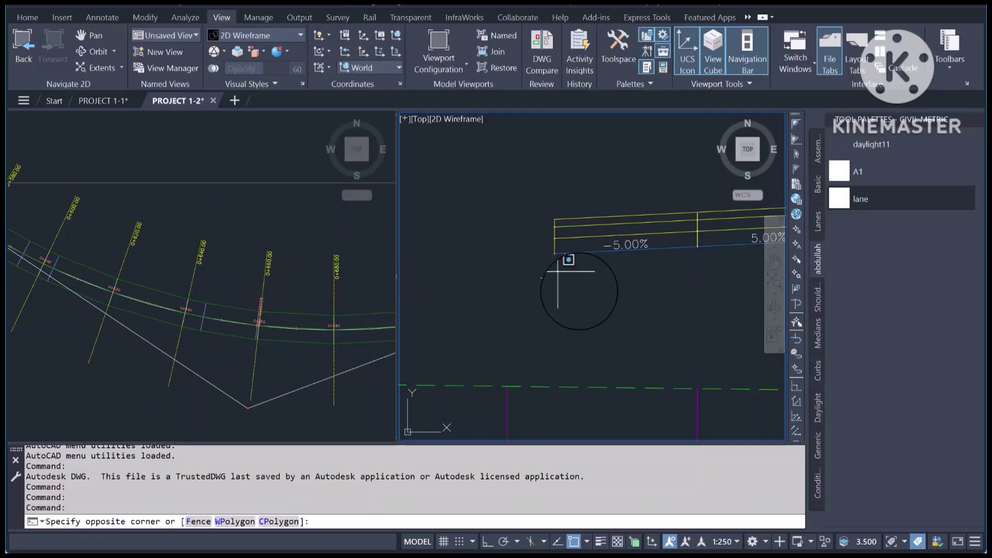
click(594, 305)
scroll(605, 317, down, 6)
scroll(605, 317, up, 4)
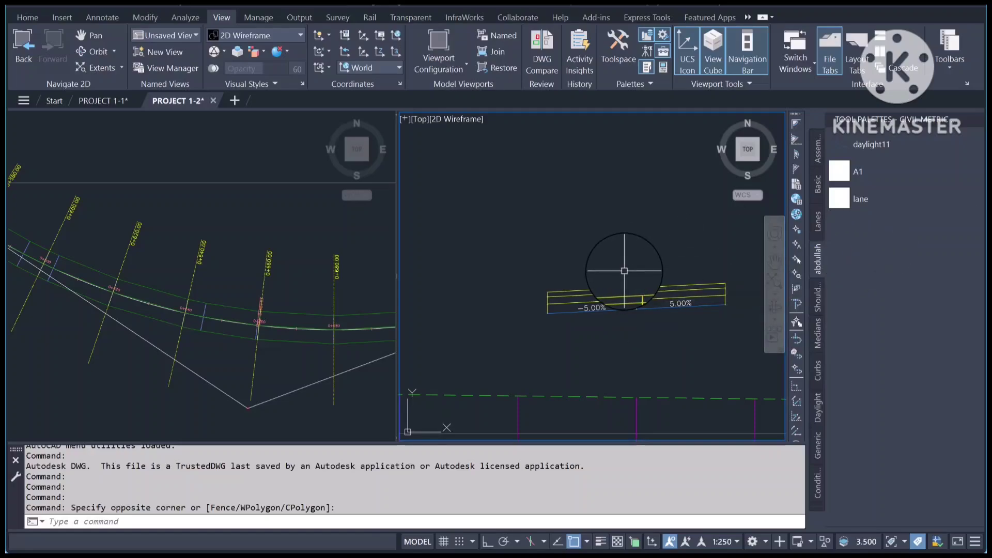
Step: Switch to Chrome and open the Autodesk article on unrecognized superelevation from the "civil 3d subassembly composer superelevation" search results
click(603, 557)
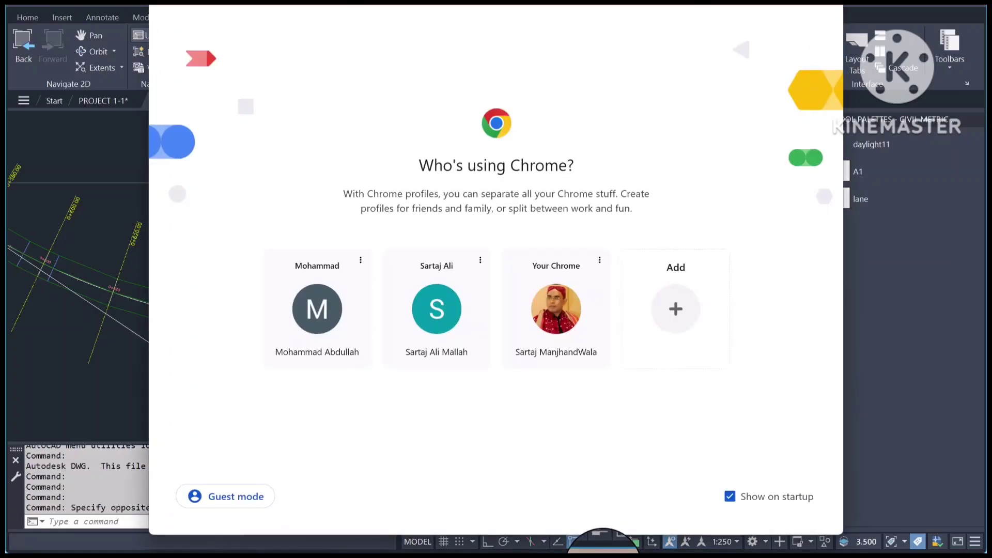
click(461, 331)
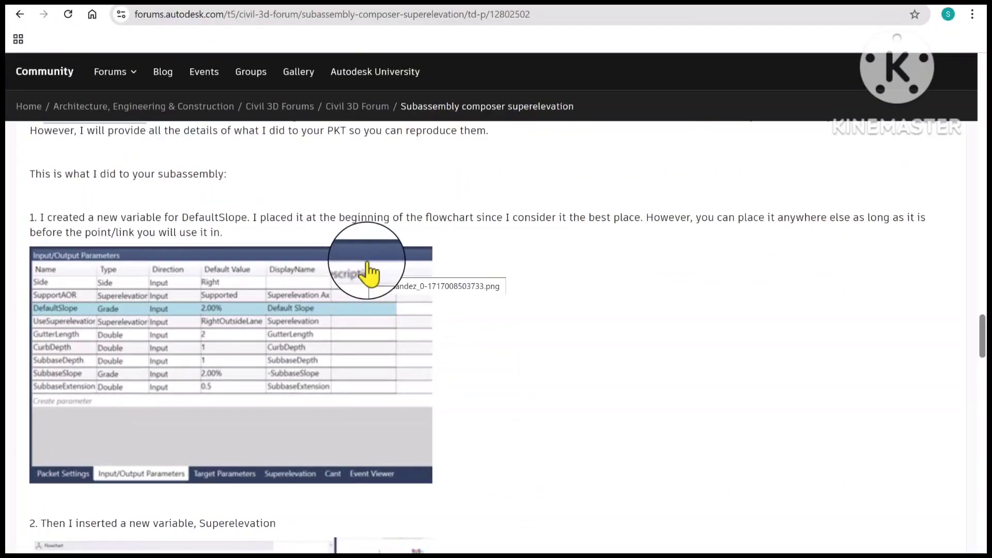
click(18, 13)
click(234, 211)
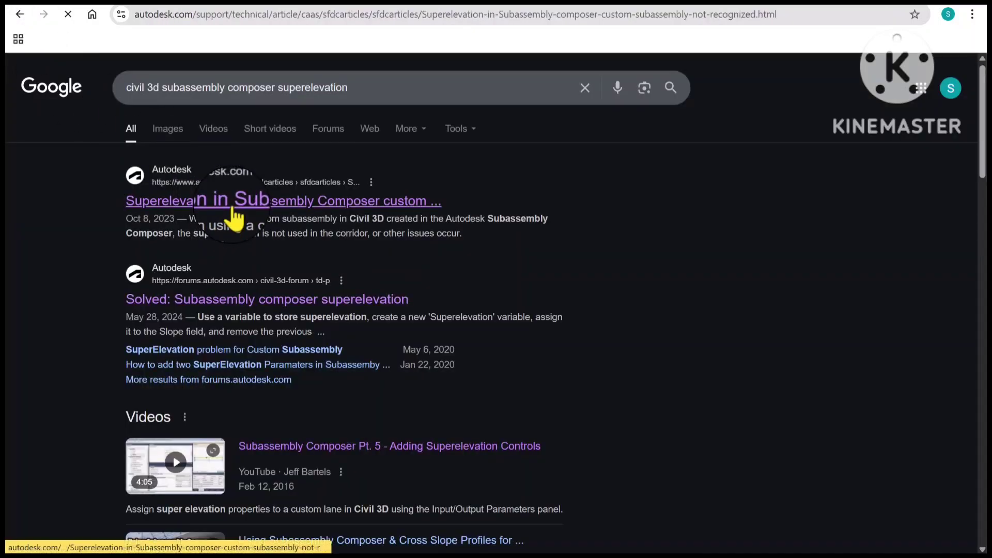
Step: Find the example code for the superelevation variable in the article and highlight its complete nested IF expression
scroll(296, 365, down, 5)
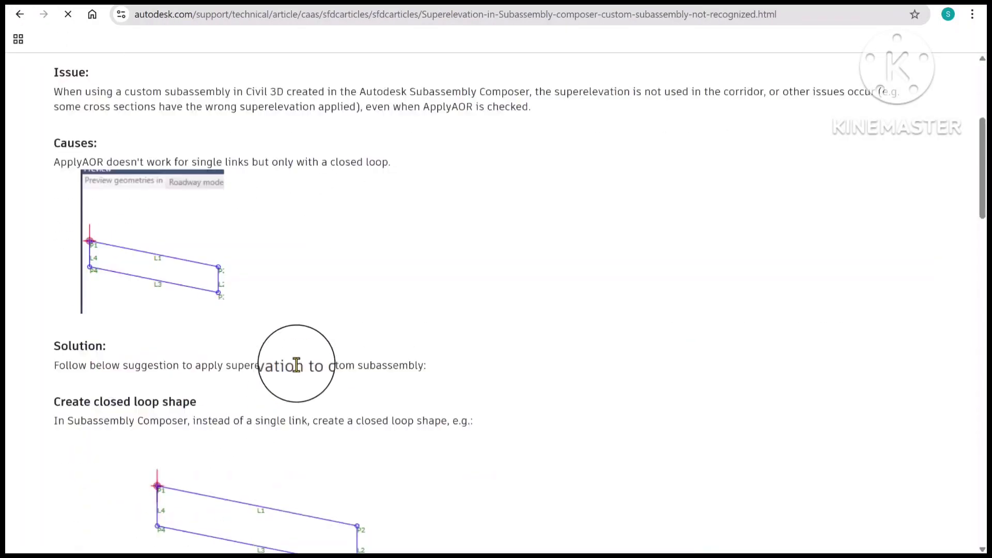
scroll(297, 364, down, 12)
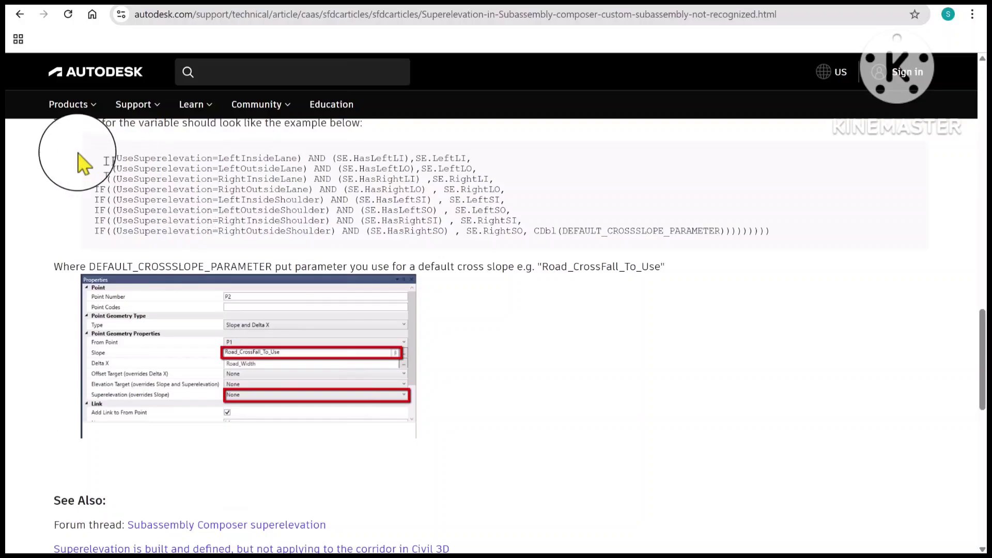
drag(95, 158, 848, 243)
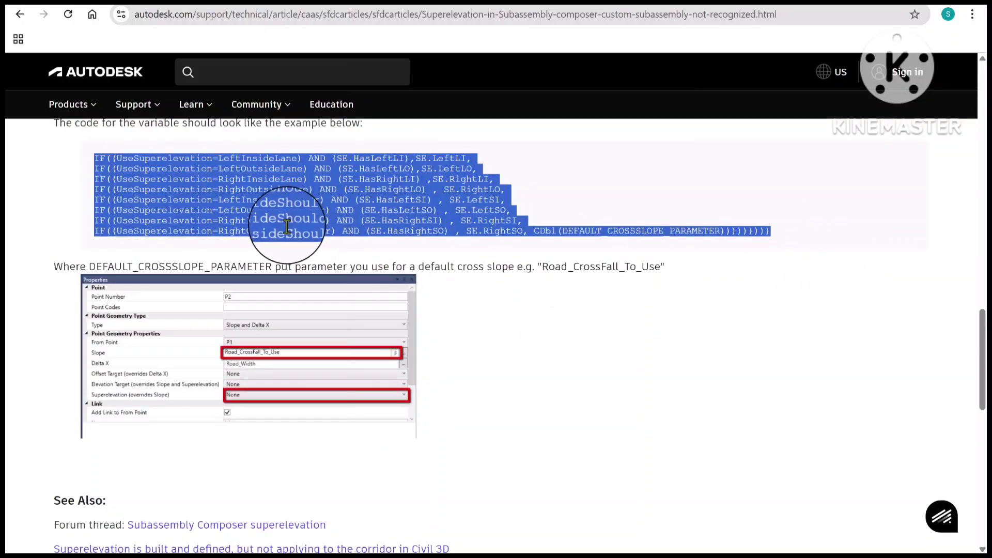